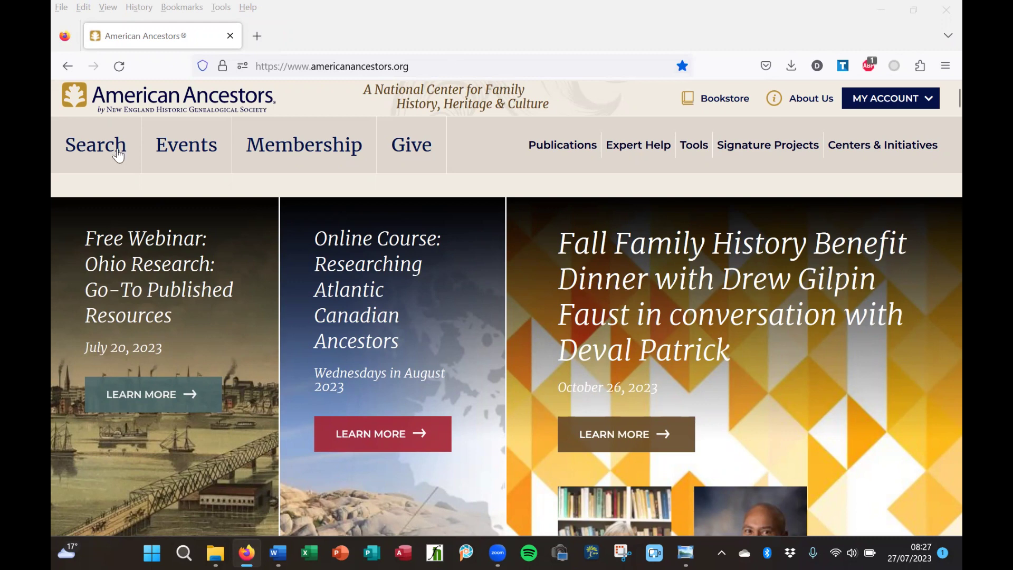
Step: Find databases named "great" on American Ancestors and open Great Migration: Immigrants to New England, 1634-1635, Volume II, C-F
left_click(95, 145)
left_click(211, 362)
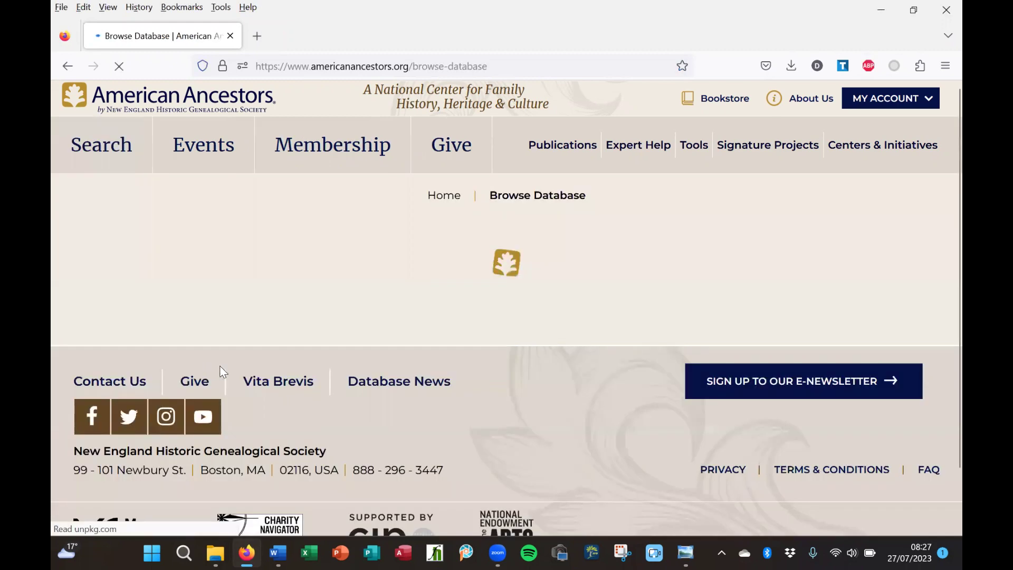
left_click(744, 270)
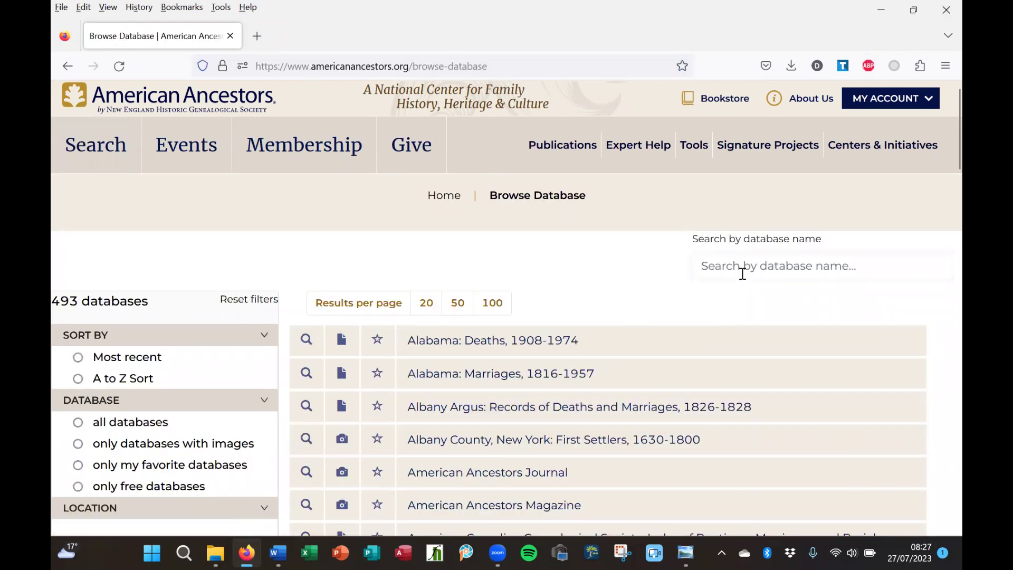
type("great")
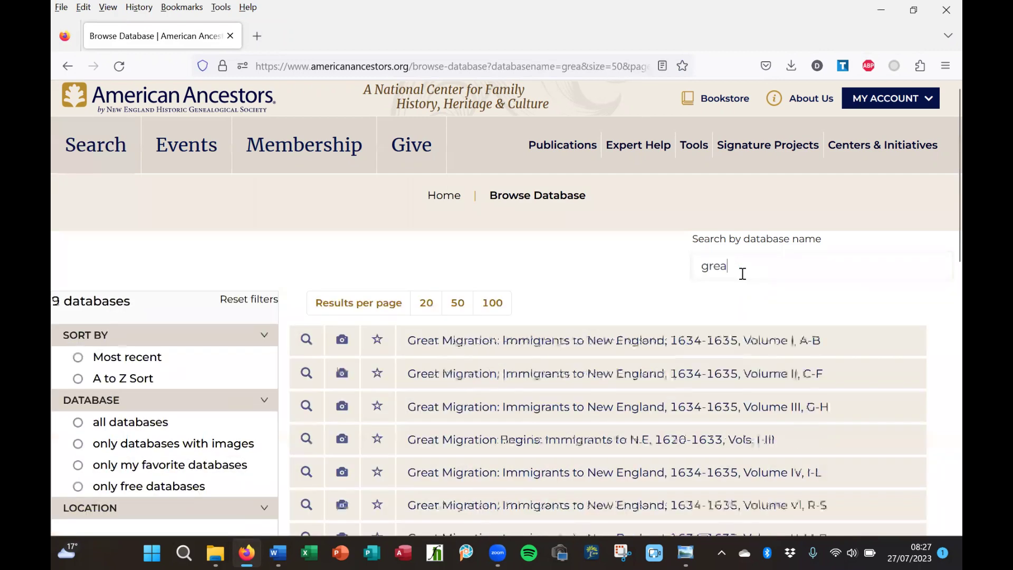
scroll(644, 374, "down", 3)
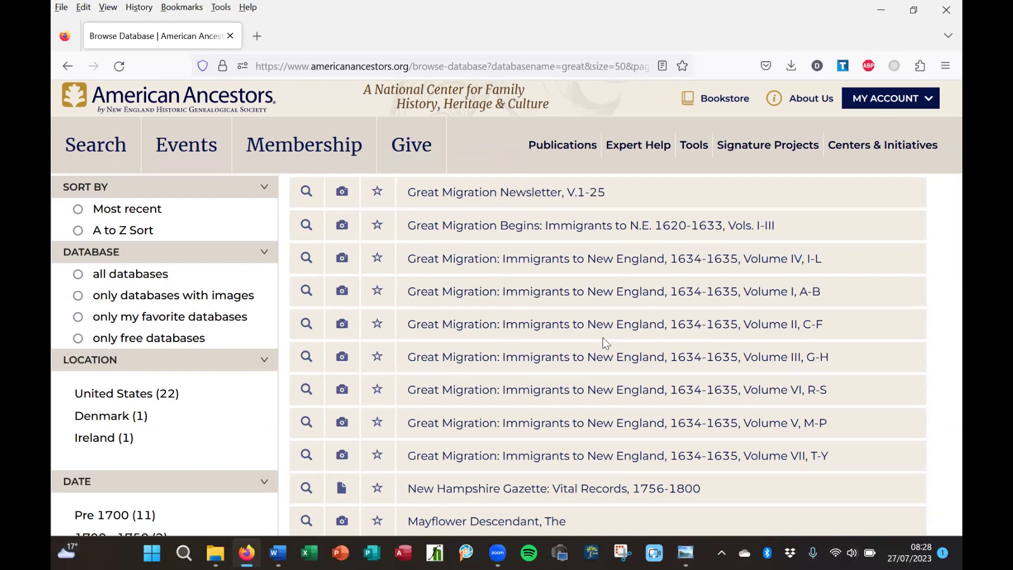
left_click(631, 328)
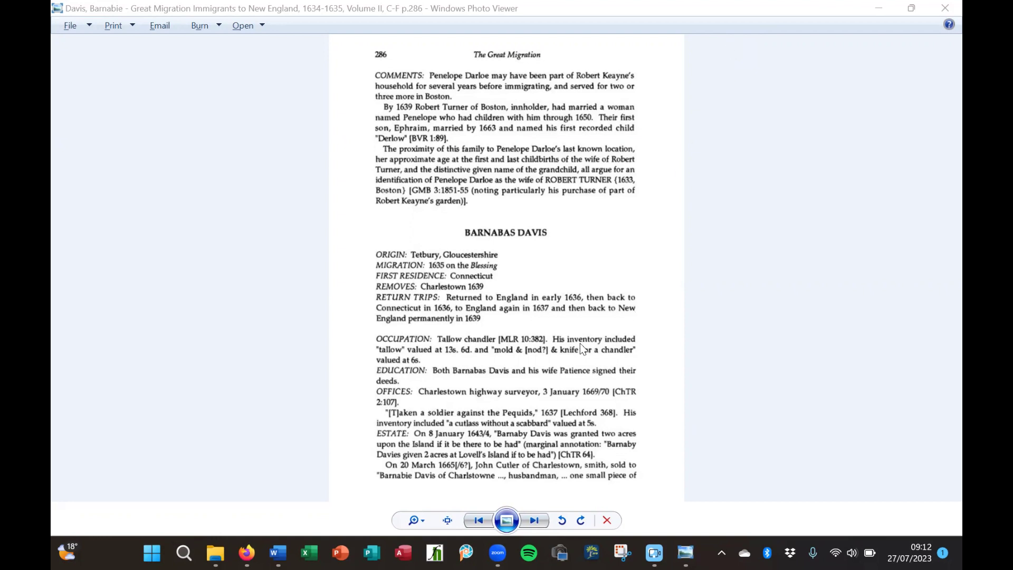
Step: Read the immigrant's Great Migration entry in Windows Photo Viewer from page 286 onward, enlarging page 288 to examine the children listed
left_click(532, 521)
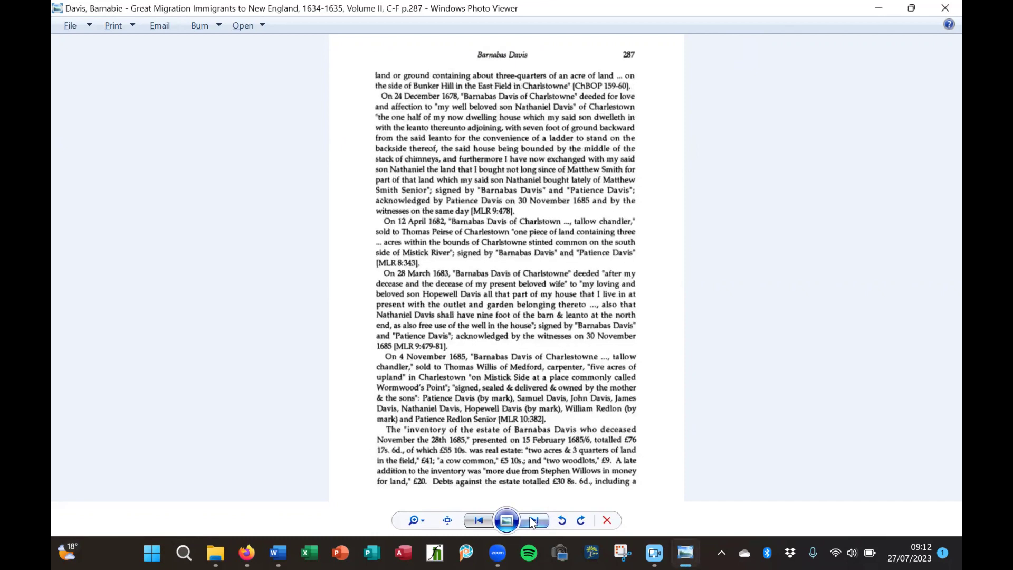
left_click(532, 521)
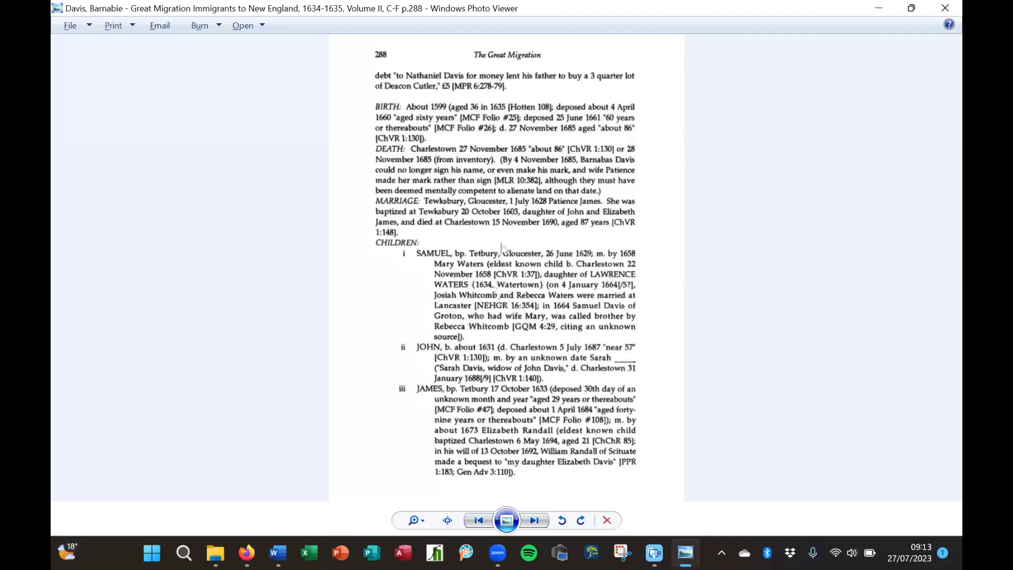
scroll(499, 215, "up", 1)
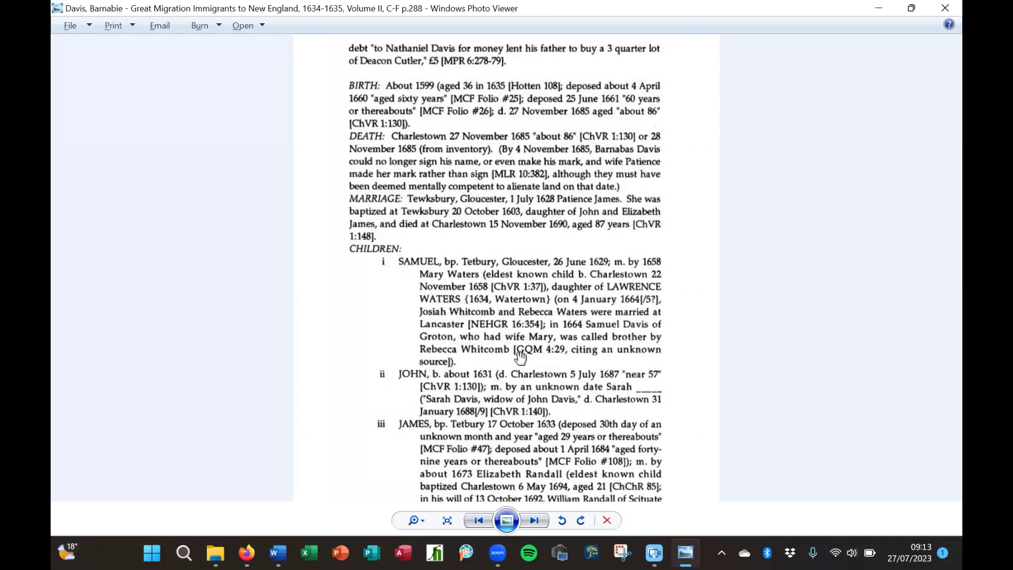
left_click_drag(517, 375, 506, 304)
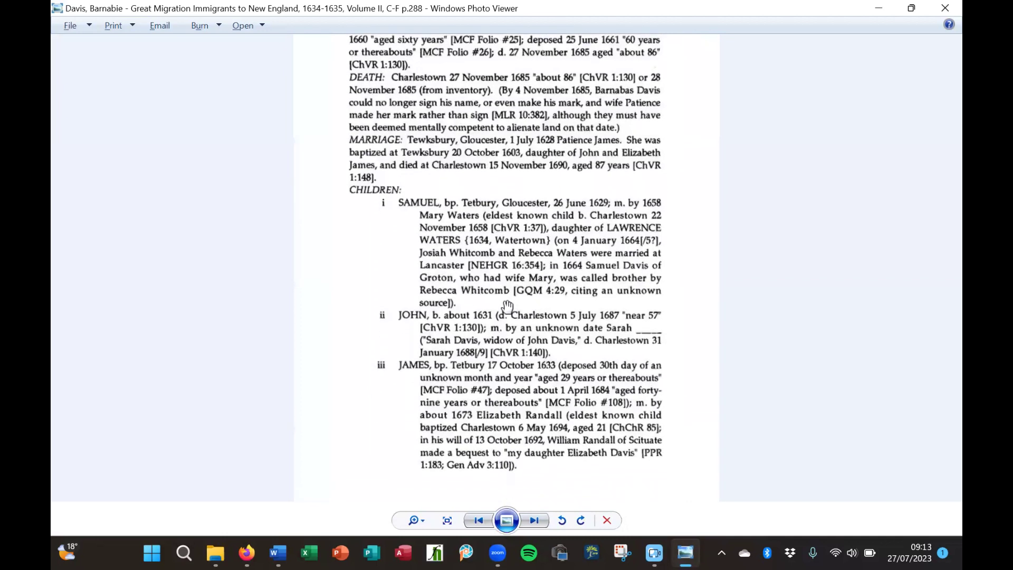
left_click(534, 520)
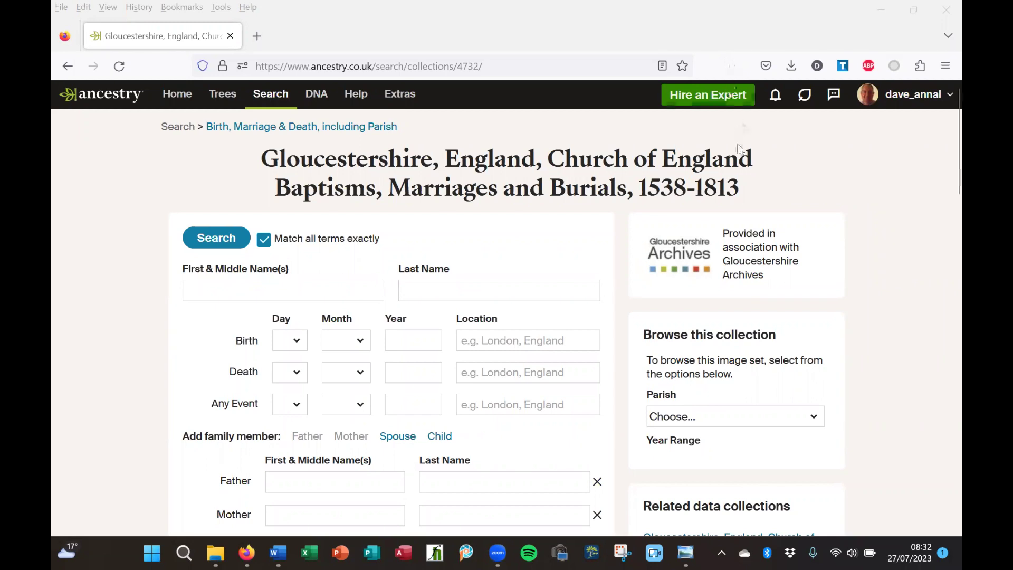
Step: Enter the immigrant's surname as the last name in Ancestry's Gloucestershire baptisms, marriages and burials 1538-1813 search form
left_click(504, 284)
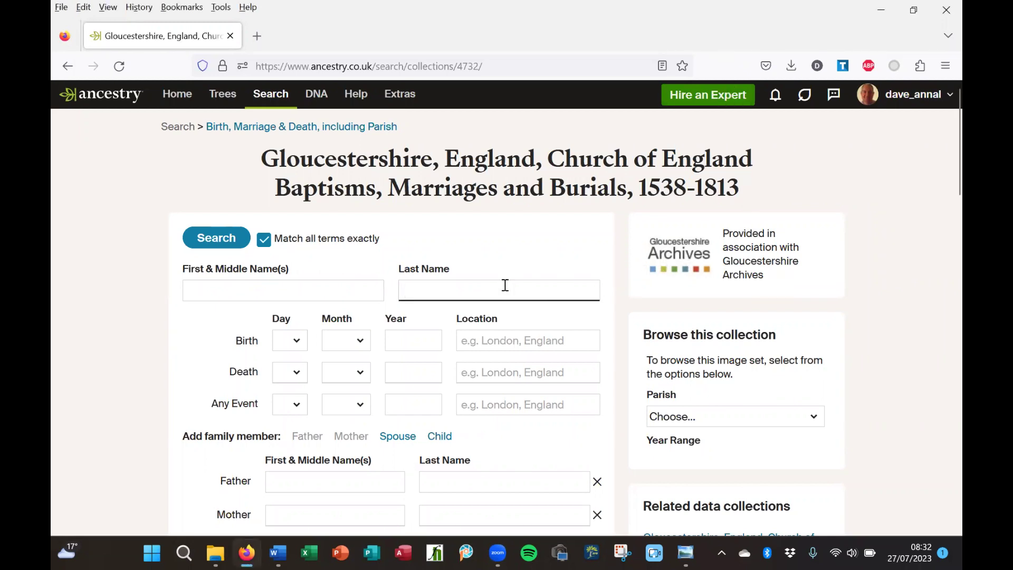
type("dav")
type("ids")
key("BackSpace")
key("BackSpace")
type("s")
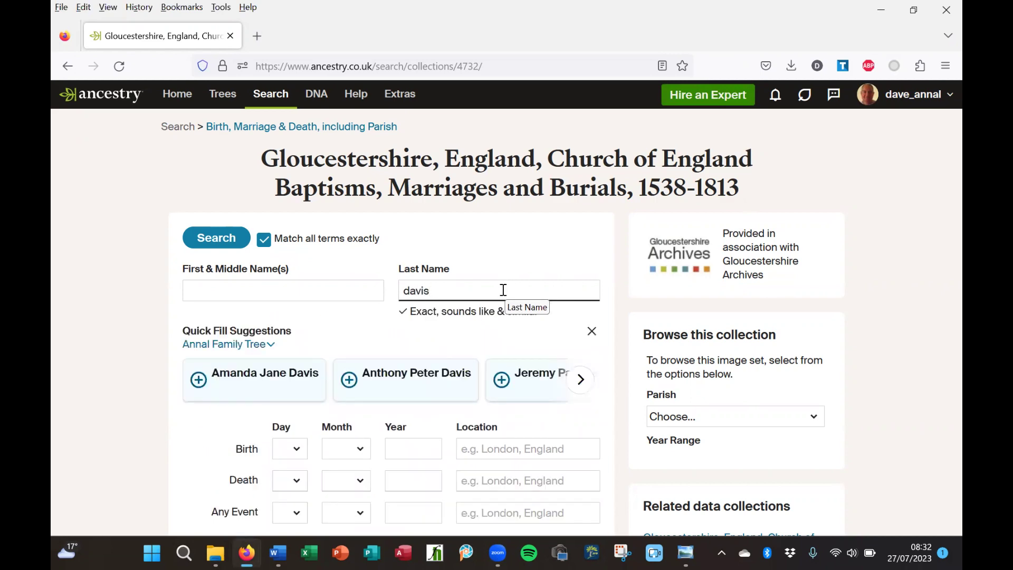
Step: Set the father's first name to the wildcard b*rn* and run the Gloucestershire parish register search
scroll(346, 402, "down", 4)
left_click(309, 371)
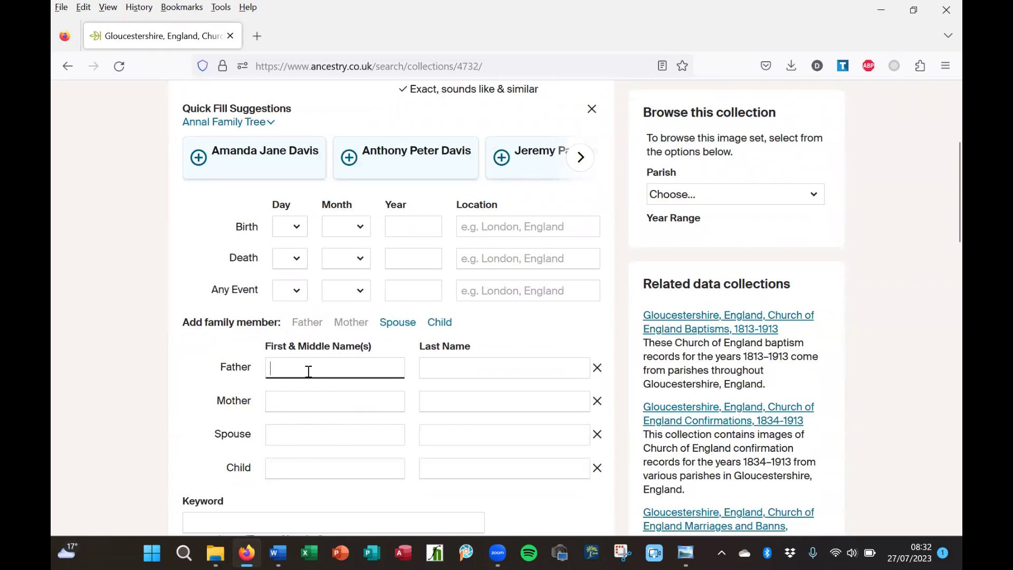
type("b*r")
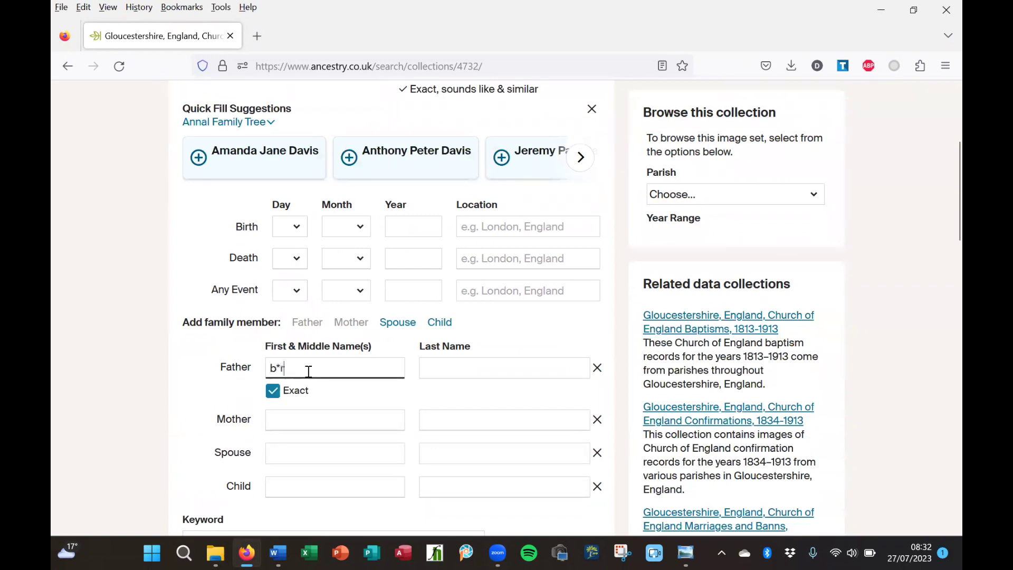
type("n*")
key("Tab")
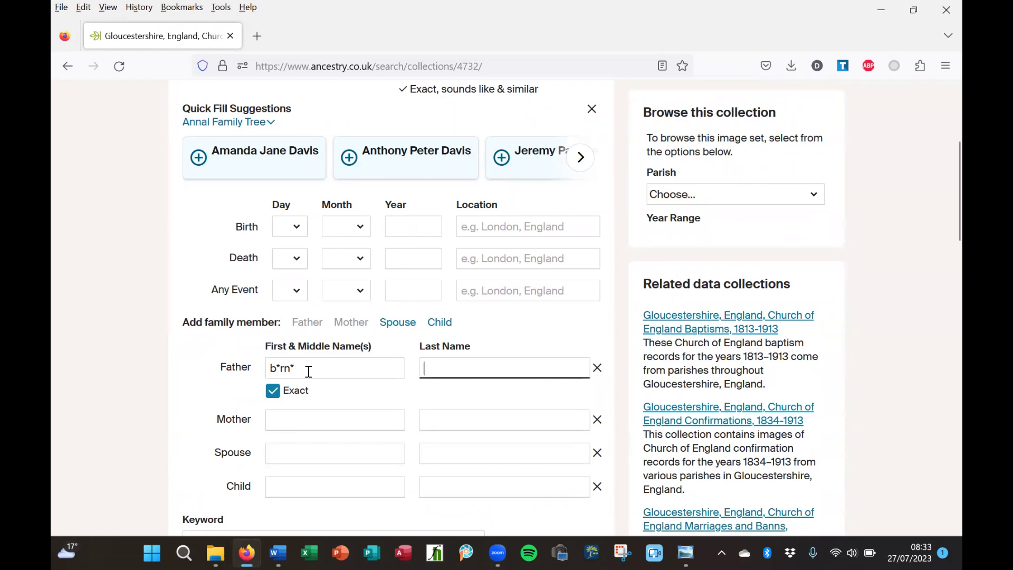
scroll(317, 366, "down", 5)
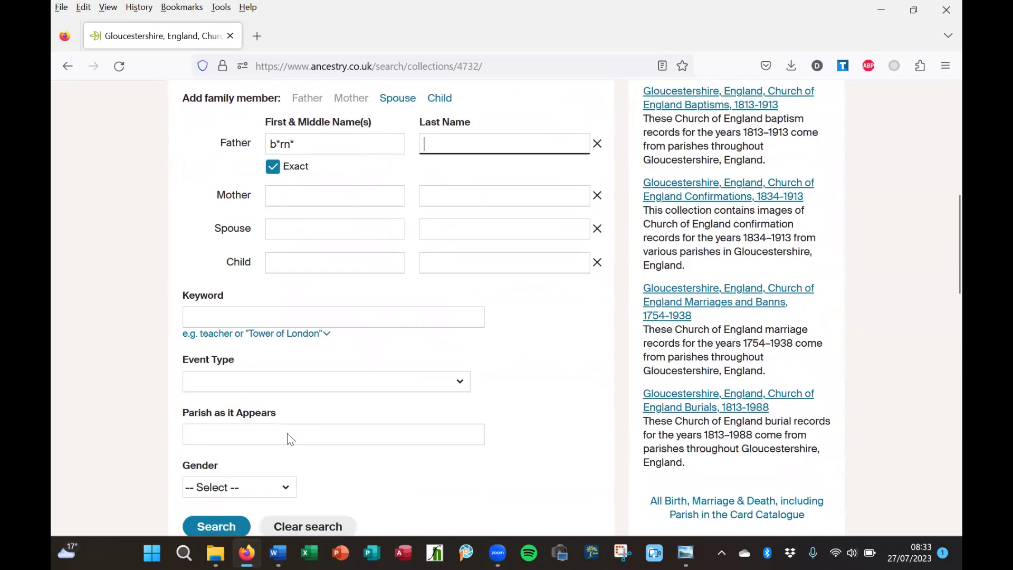
left_click(234, 460)
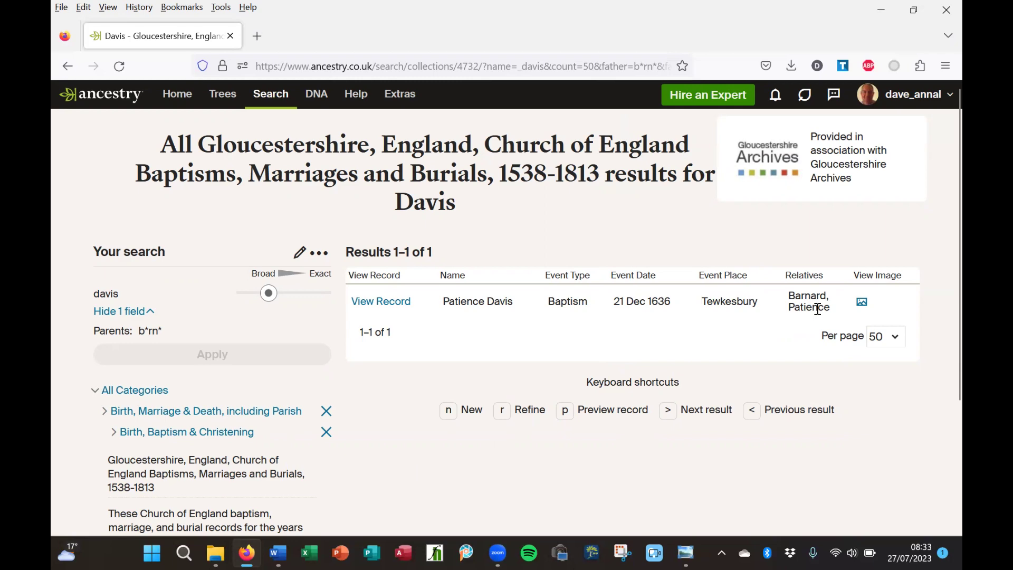
Step: Open the register image for the 21 Dec 1636 Tewkesbury baptism and enlarge the entry to examine the parents' names
left_click(862, 305)
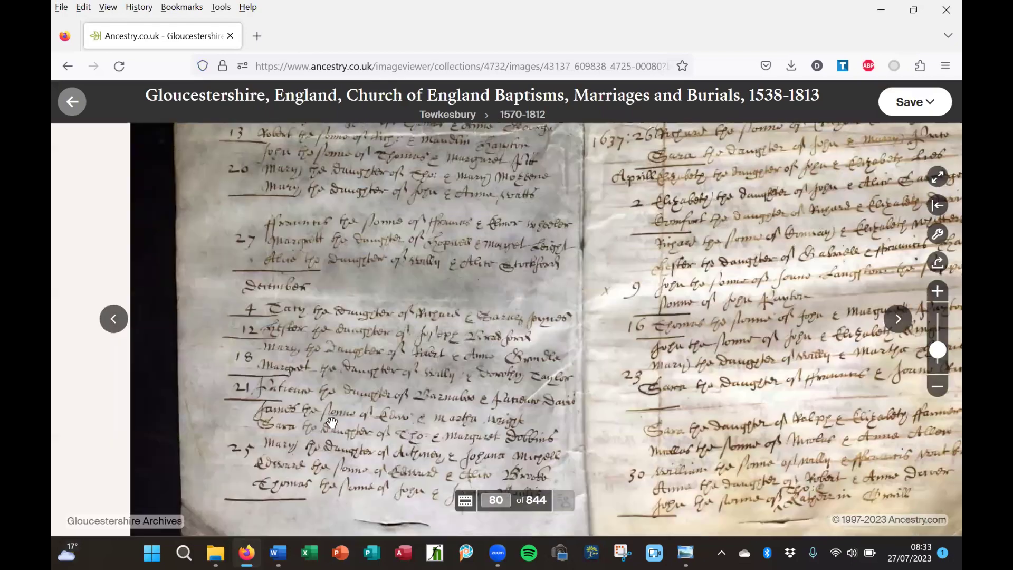
scroll(422, 364, "up", 1)
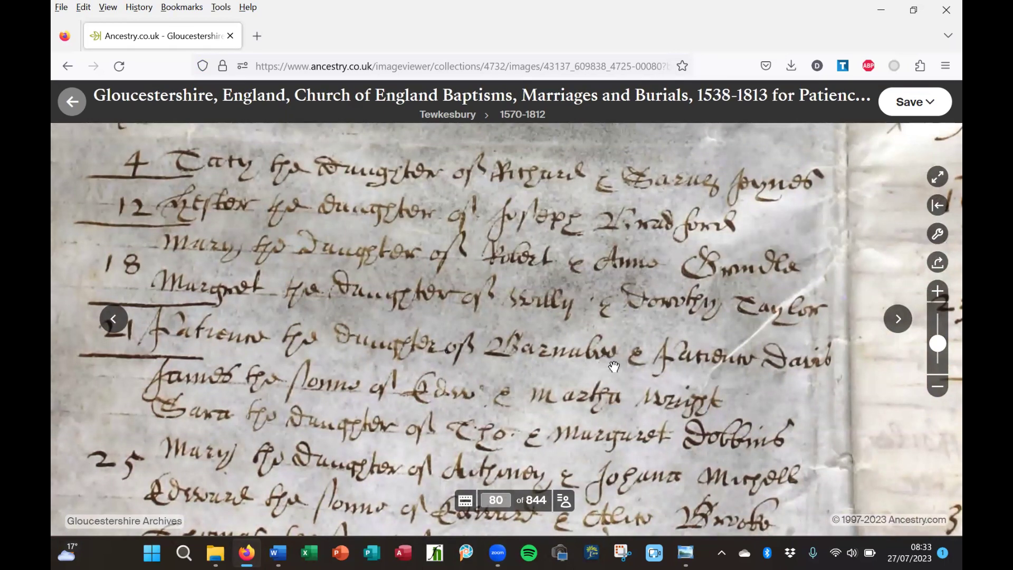
left_click_drag(636, 371, 673, 369)
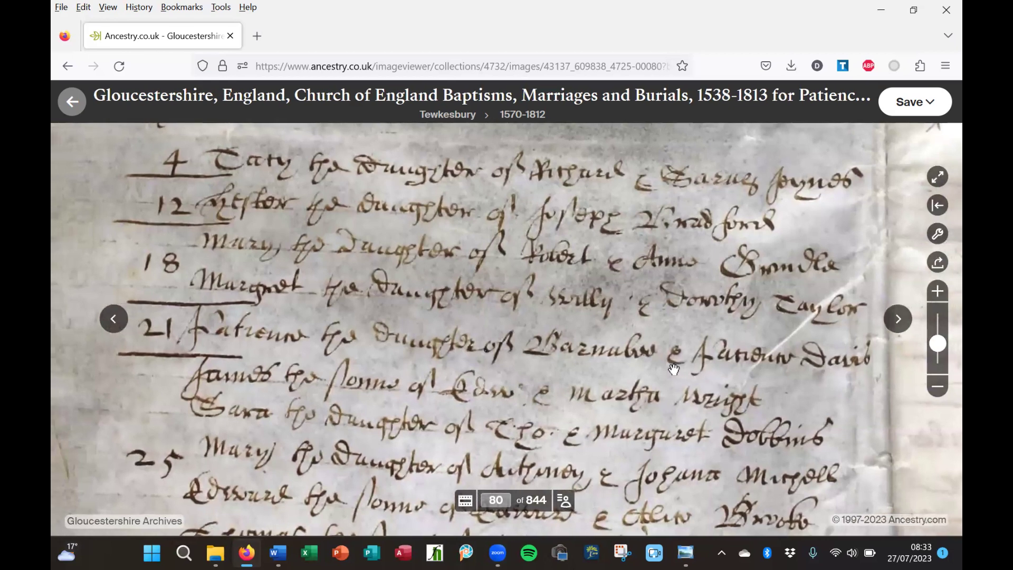
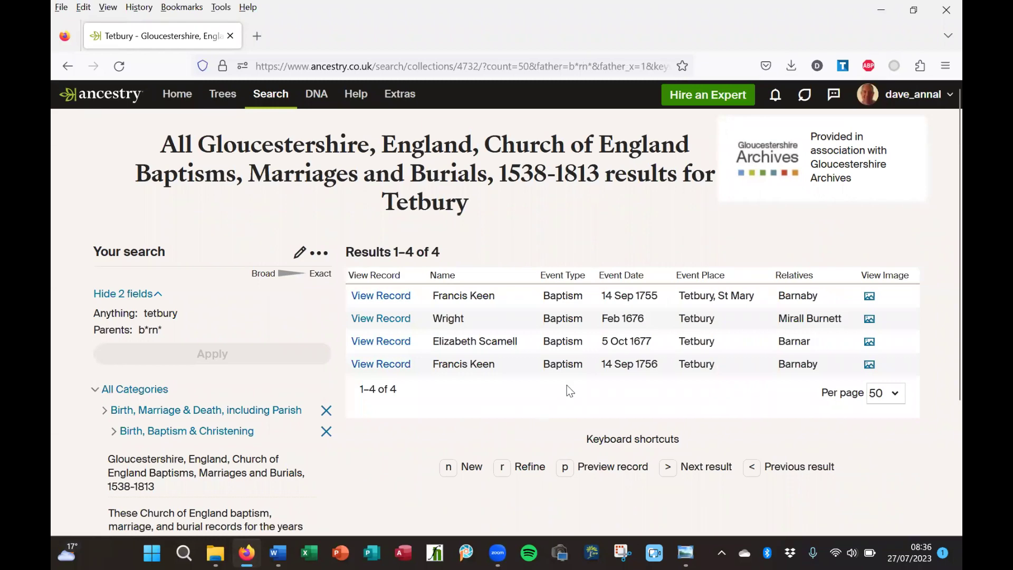
Step: Refine the tetbury keyword search with birth year 1629 and no father's name, and run it
left_click(299, 253)
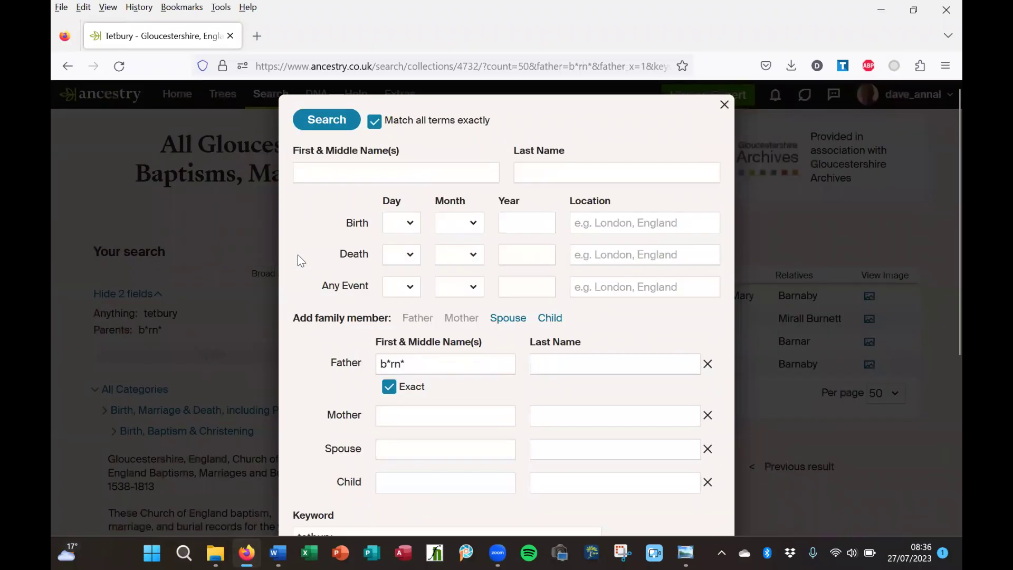
left_click(538, 225)
type("16")
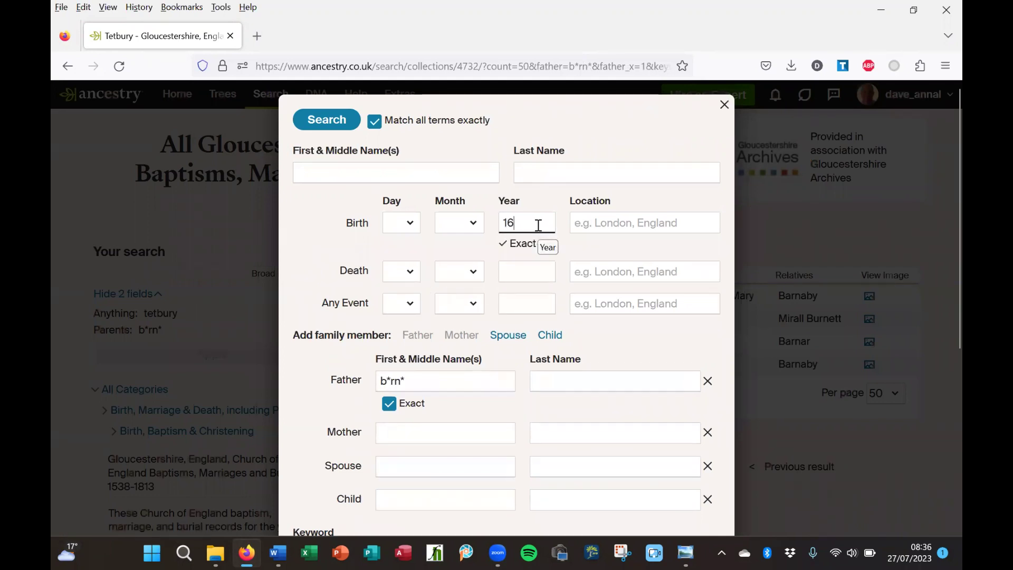
type("29")
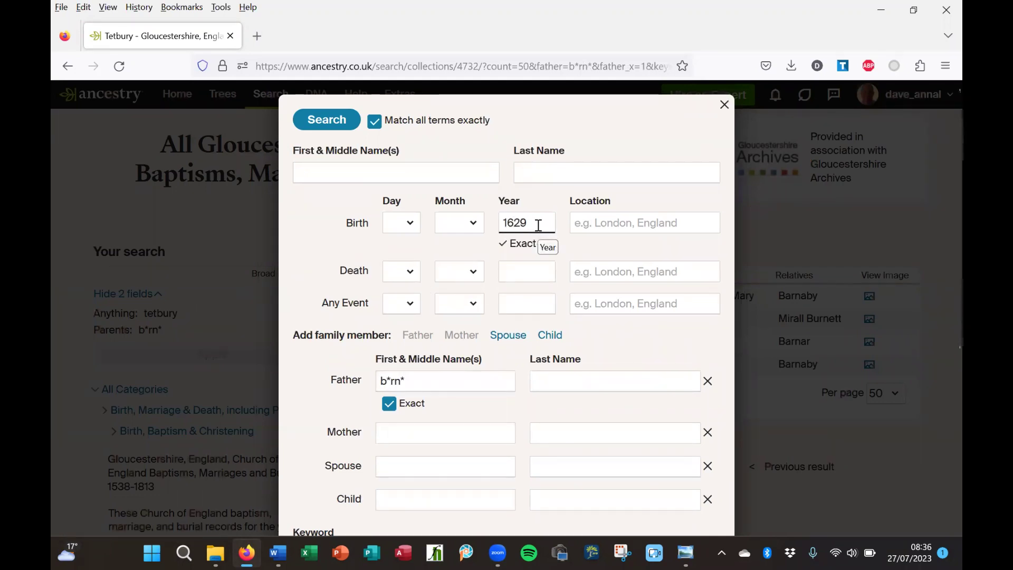
triple_click(422, 381)
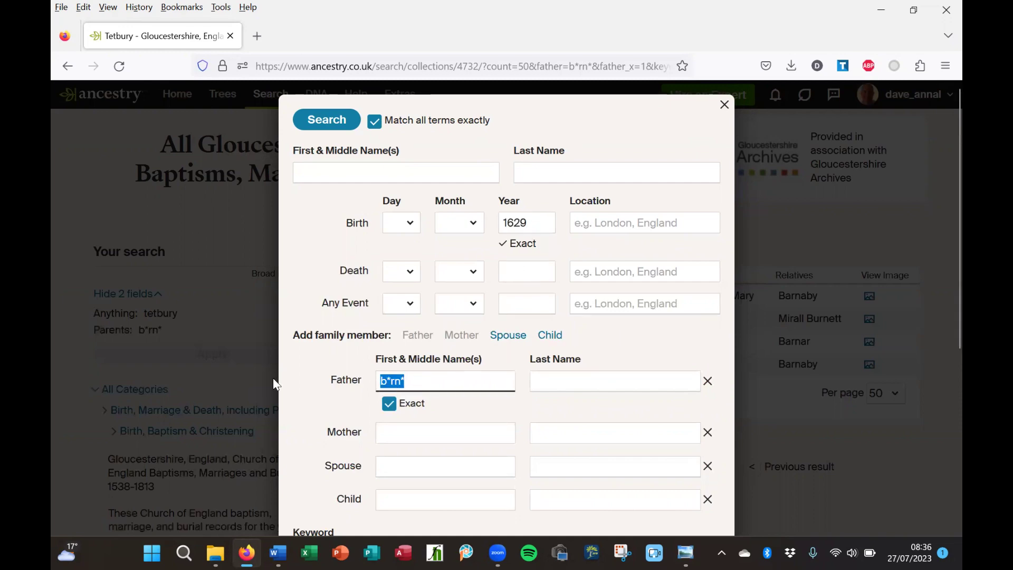
key("BackSpace")
key("Return")
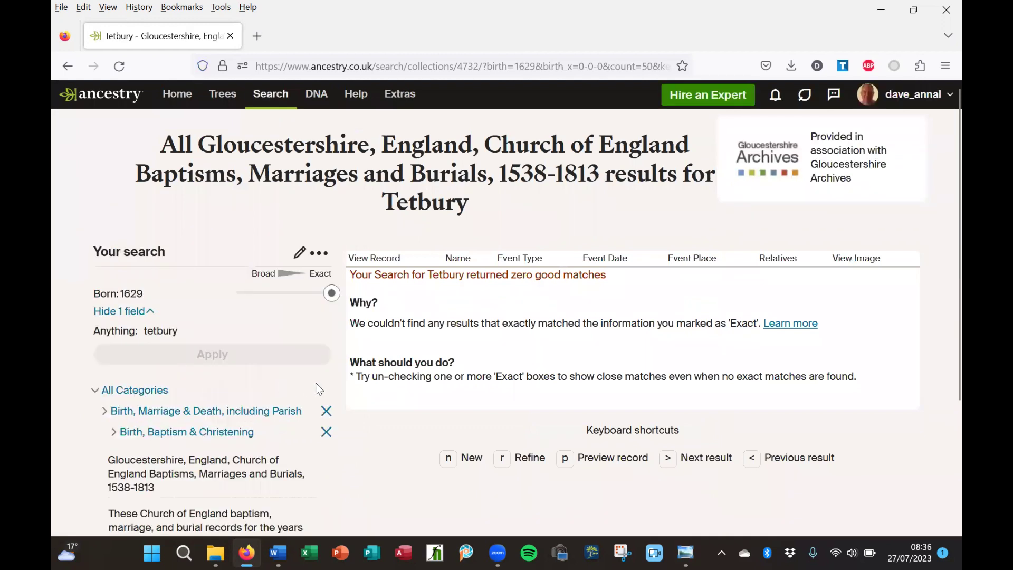
Step: Change the birth year to 1633 in the tetbury keyword search and run it again
left_click(301, 257)
left_click(532, 223)
key("BackSpace")
key("BackSpace")
type("33")
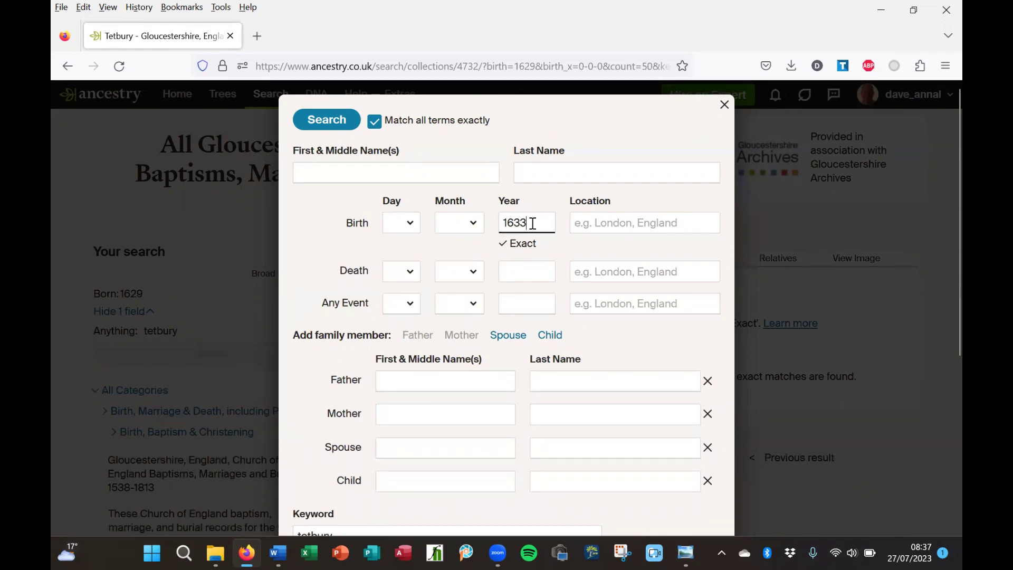
key("Return")
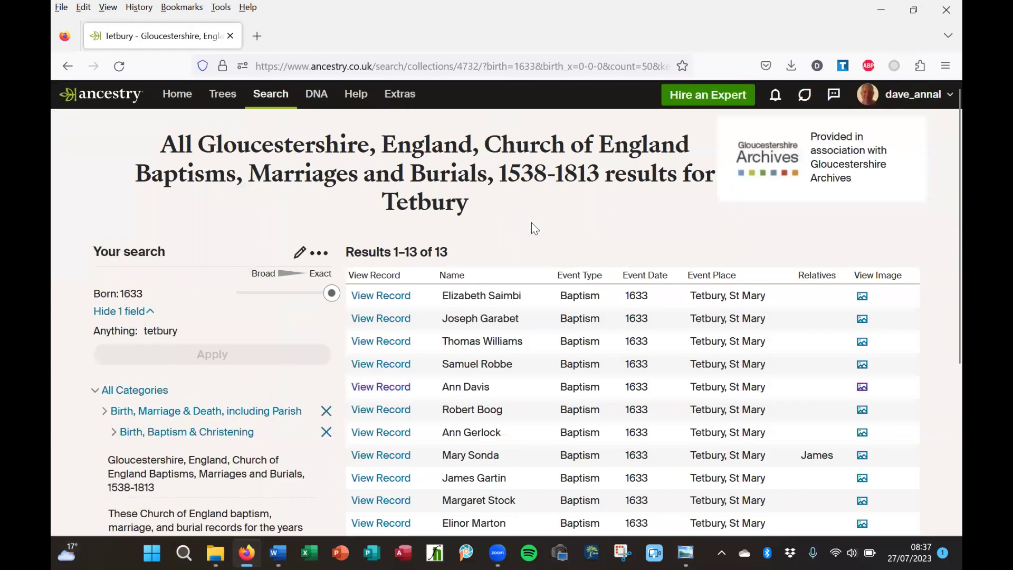
Step: Open the register image for the fifth 1633 Tetbury, St Mary baptism result and examine the upper part of the page
scroll(558, 366, "down", 2)
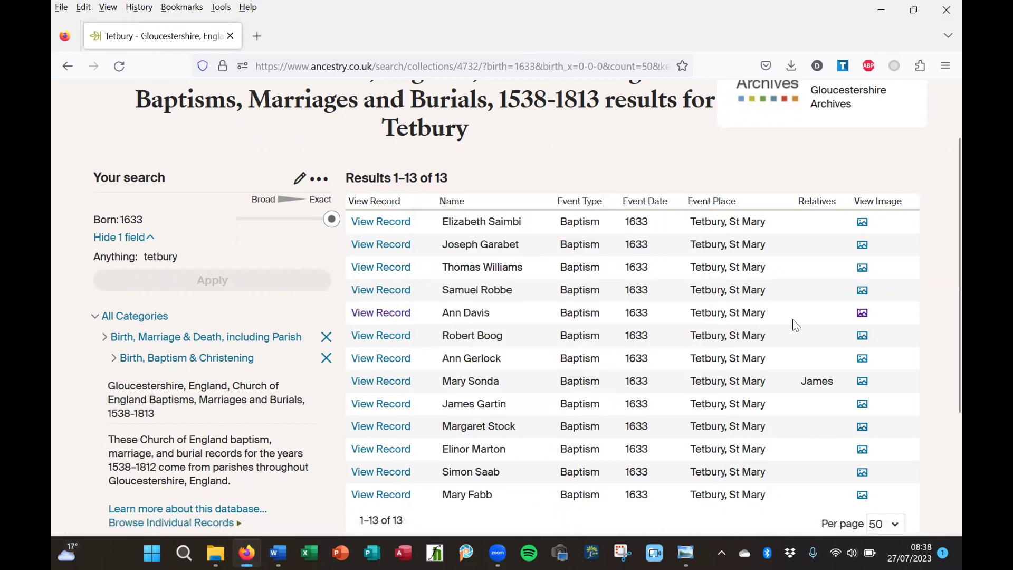
left_click(863, 313)
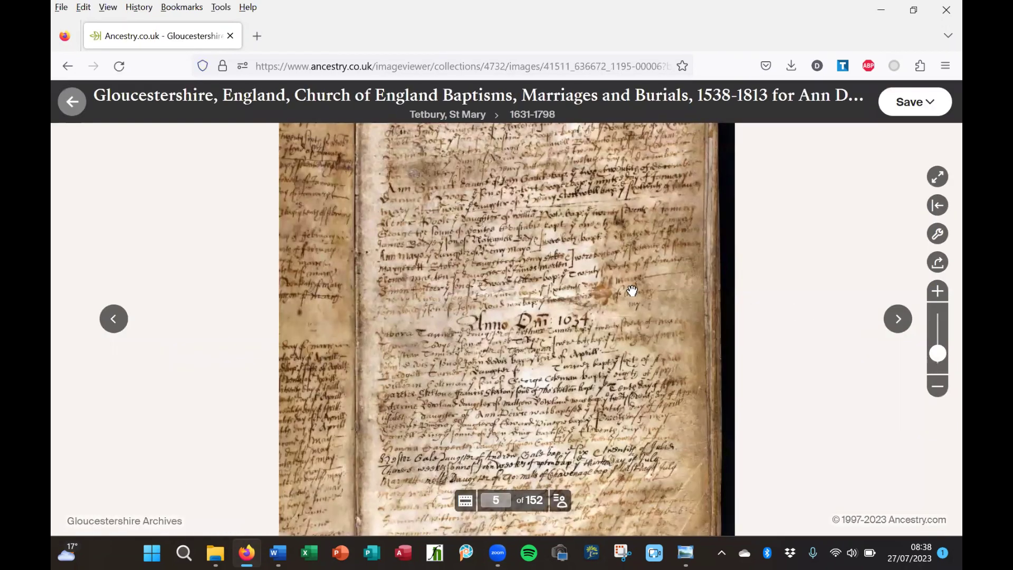
left_click_drag(485, 236, 457, 368)
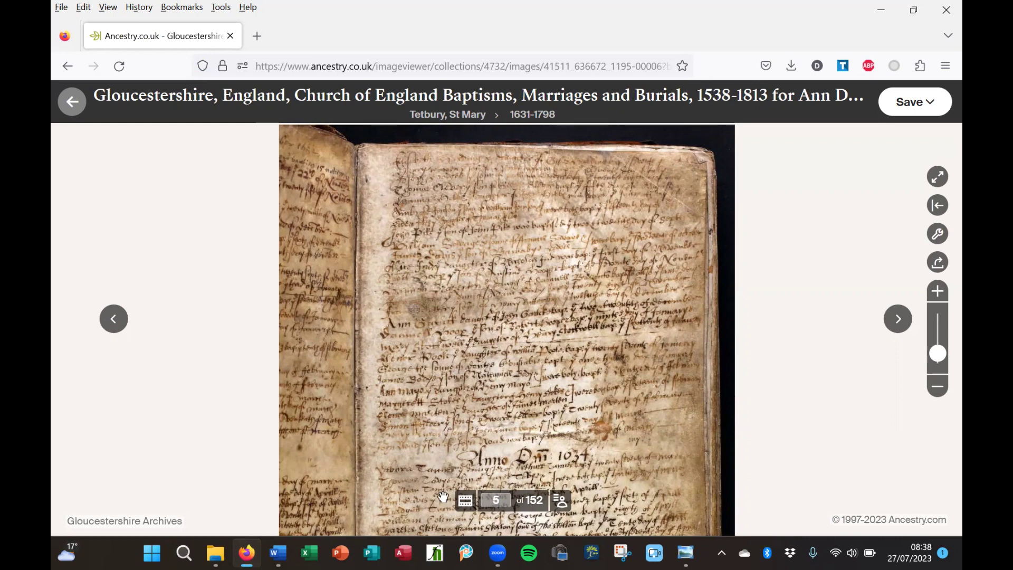
Step: Compare the 1633 baptisms on register images 4 and 5, and display the index of names for image 5
left_click(114, 326)
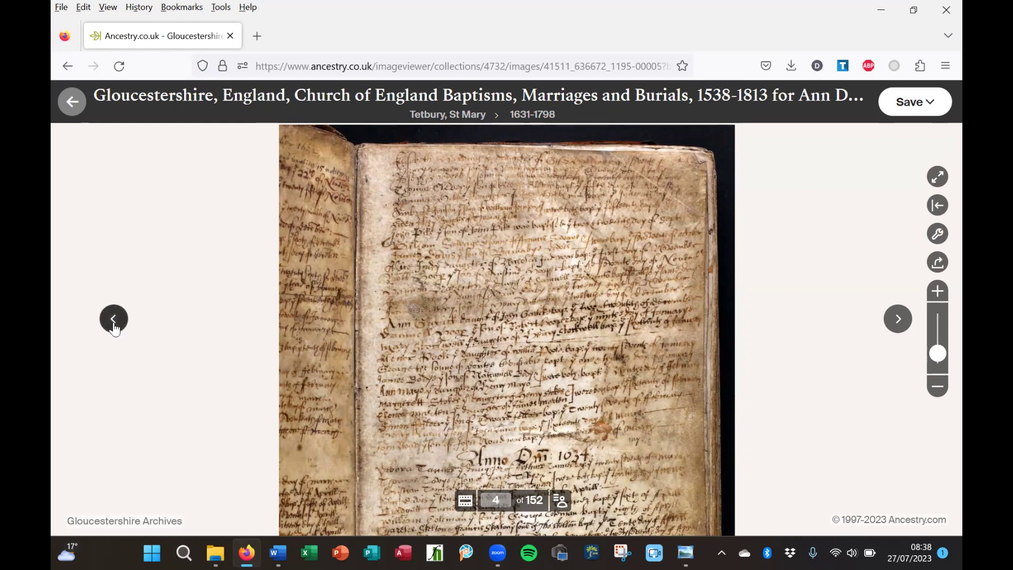
left_click_drag(434, 401, 458, 263)
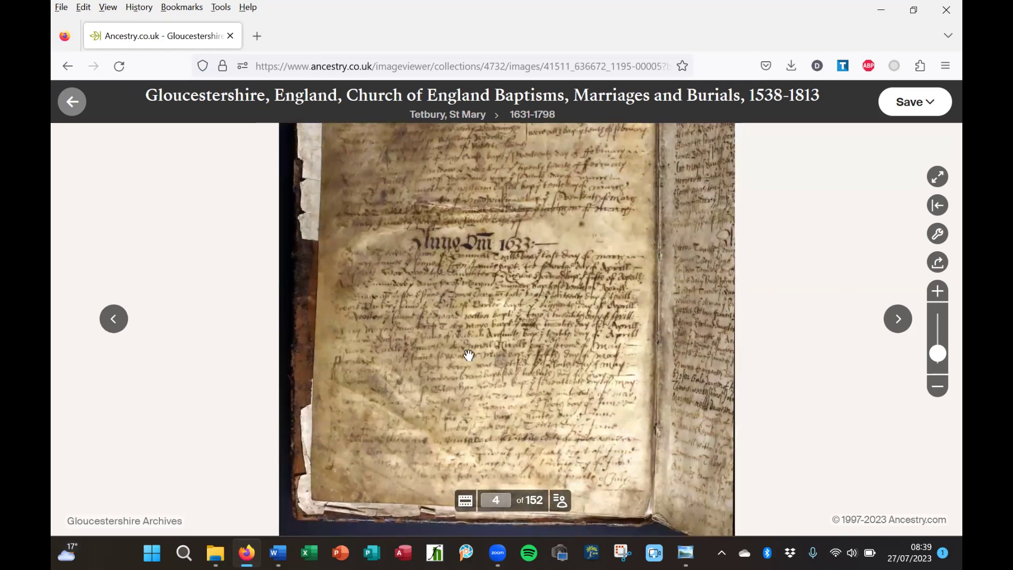
left_click(897, 318)
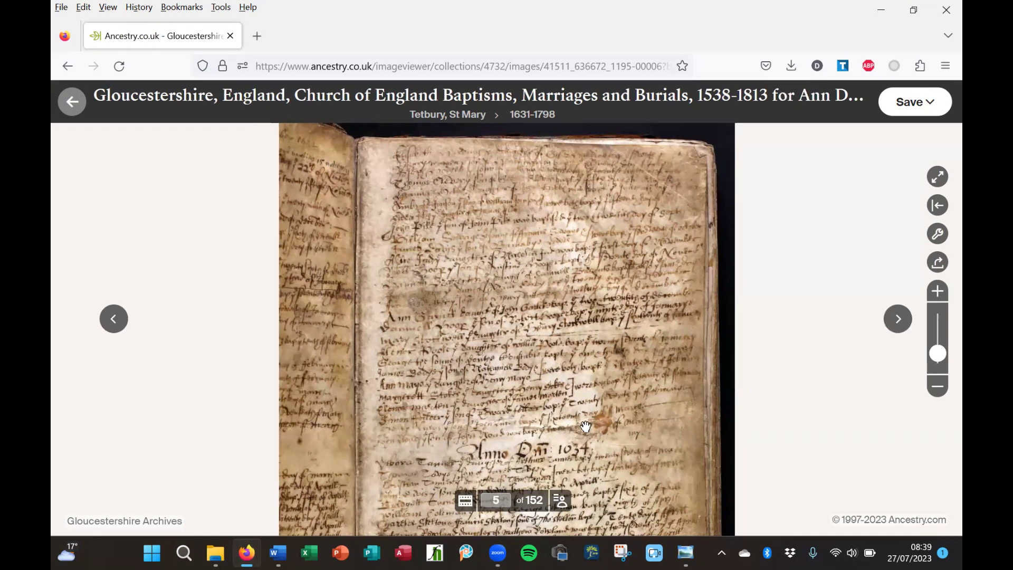
left_click(560, 504)
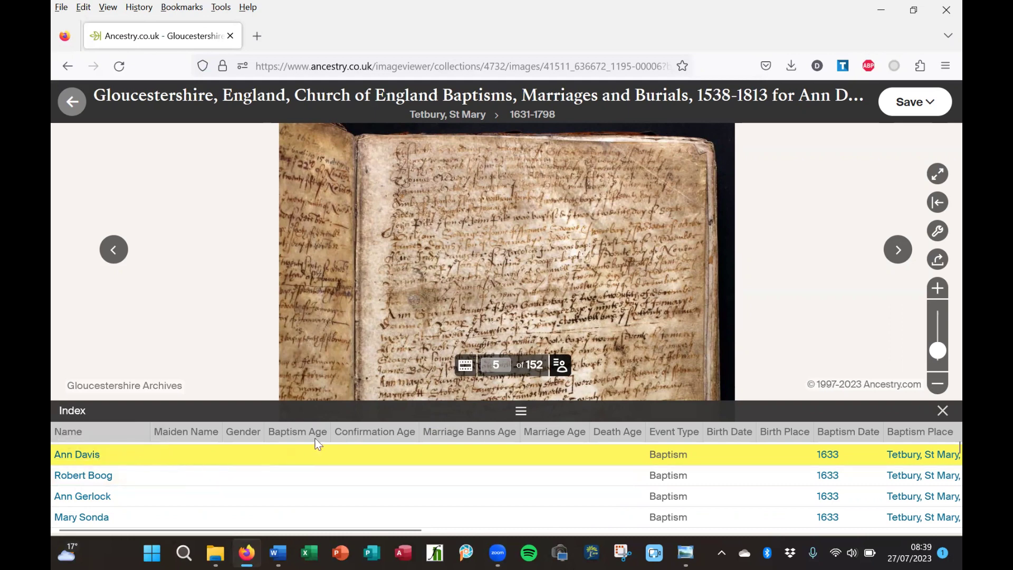
Step: Examine the 1633 baptism entries around the stained patch midway down register image 5 at closer magnification
scroll(408, 248, "up", 1)
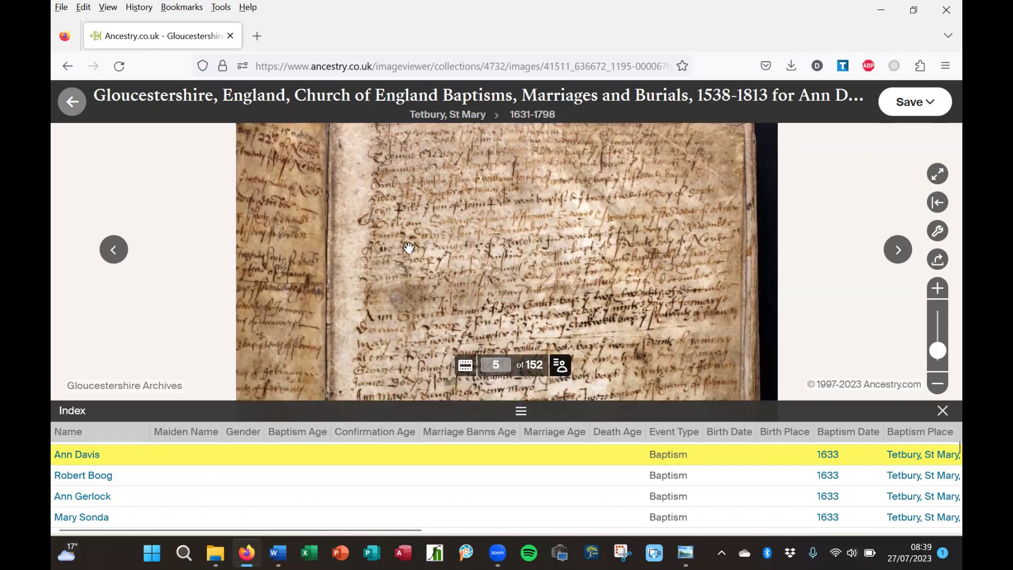
scroll(348, 243, "up", 1)
left_click_drag(347, 245, 326, 282)
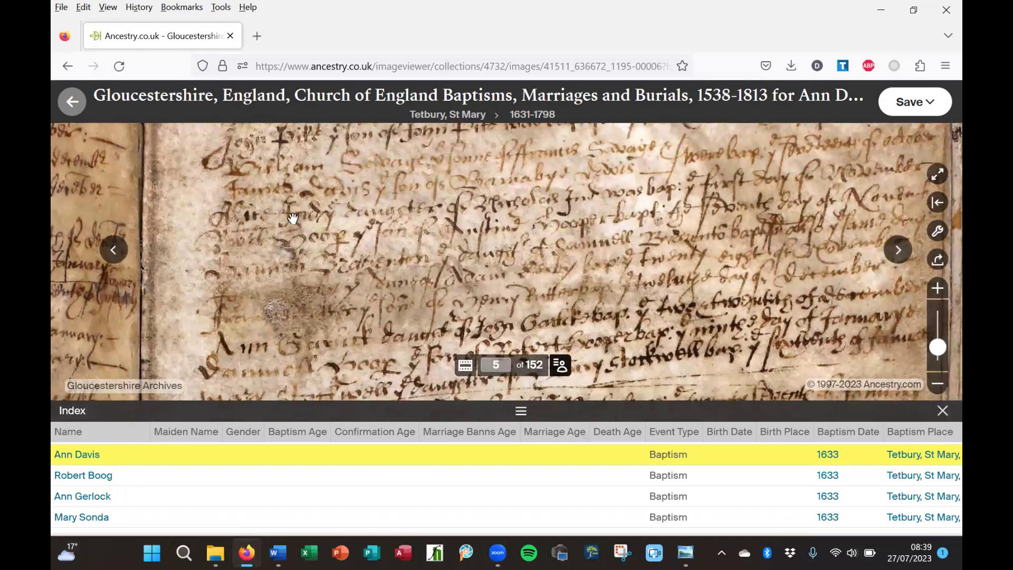
left_click_drag(310, 221, 279, 242)
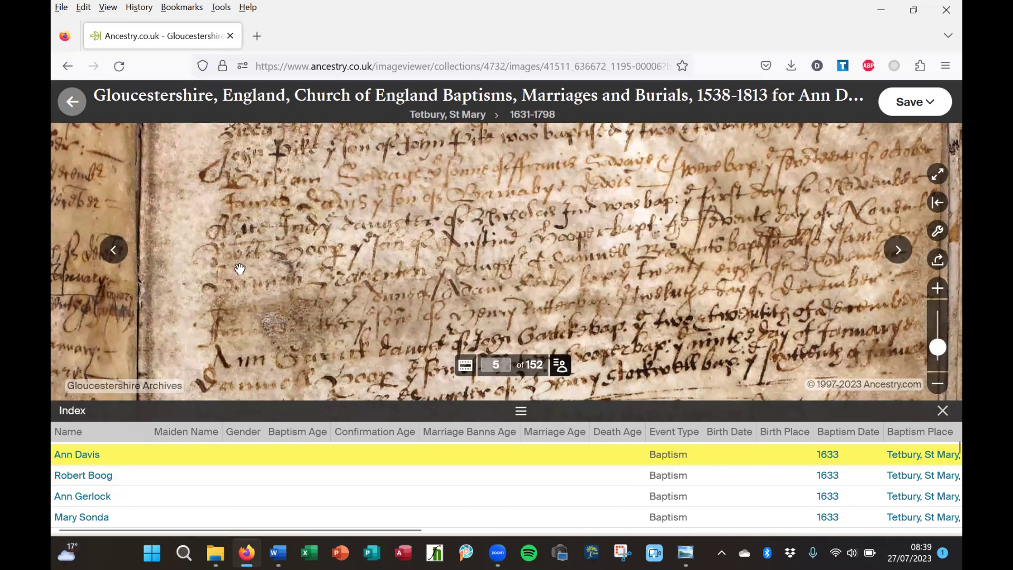
scroll(269, 263, "up", 2)
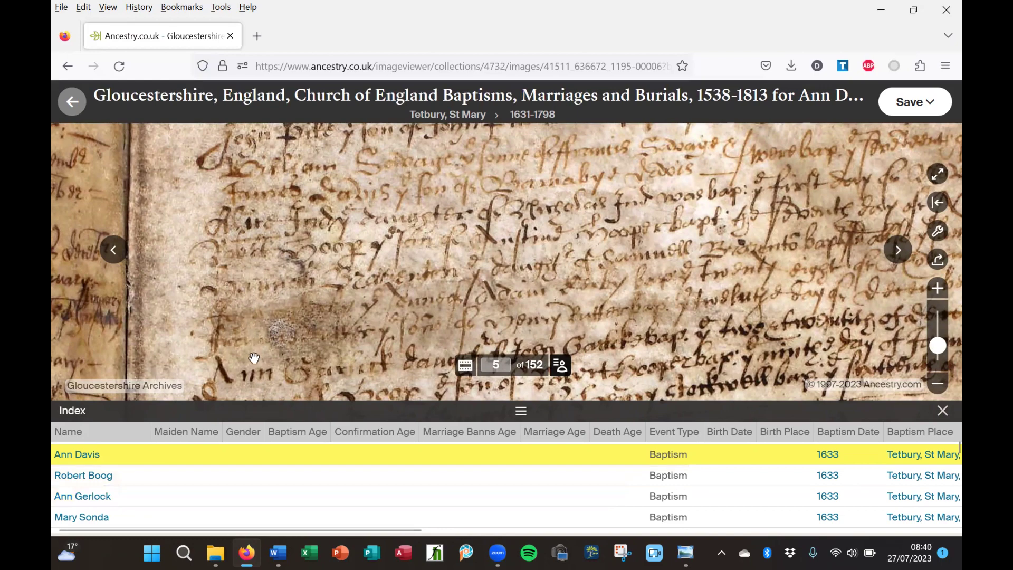
left_click_drag(255, 364, 253, 306)
scroll(253, 285, "down", 2)
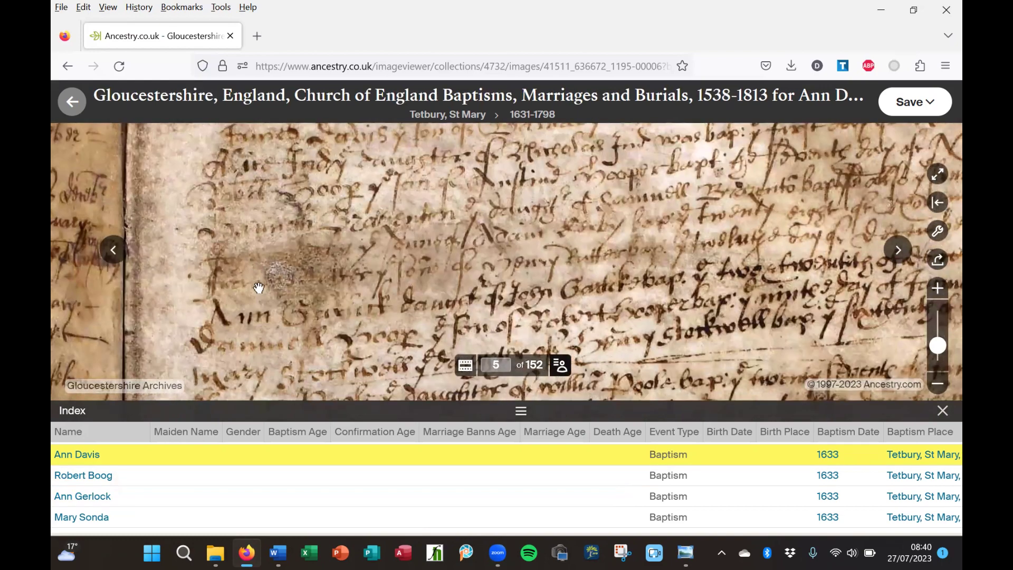
scroll(264, 282, "down", 1)
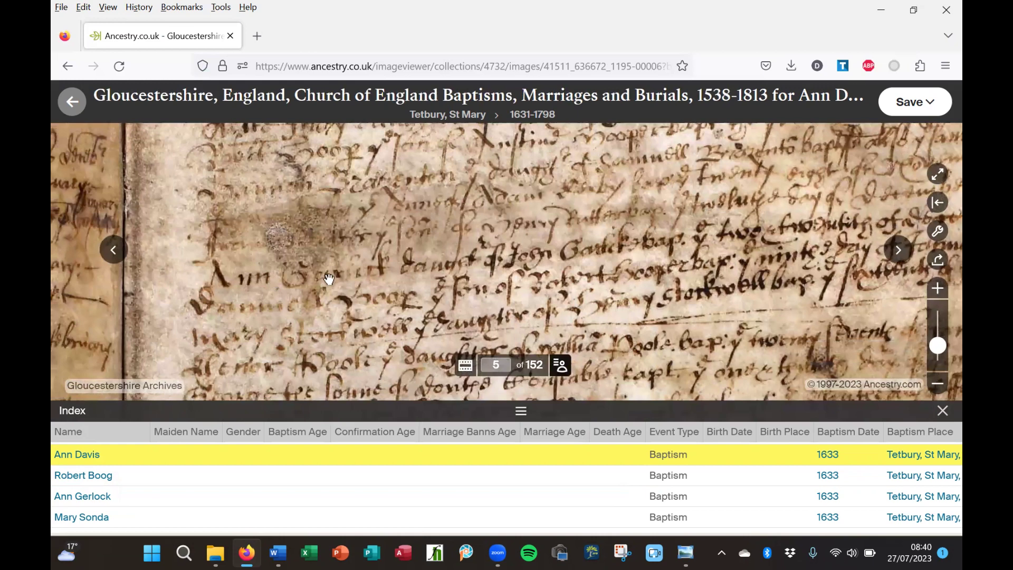
Step: Compare the baptism entries at the head of the image 5 register page with the first names in its index
scroll(148, 478, "up", 2)
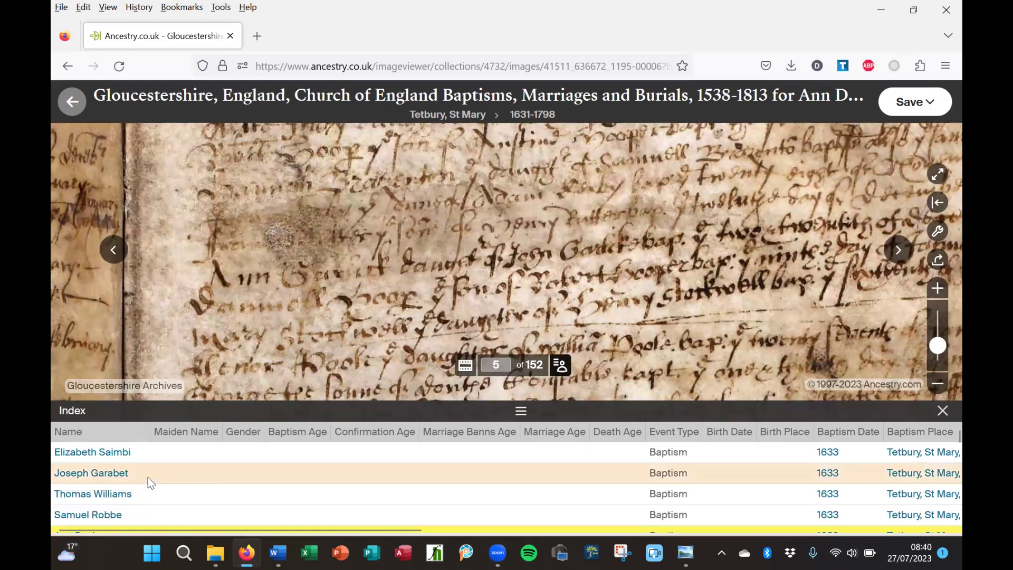
scroll(324, 208, "up", 1)
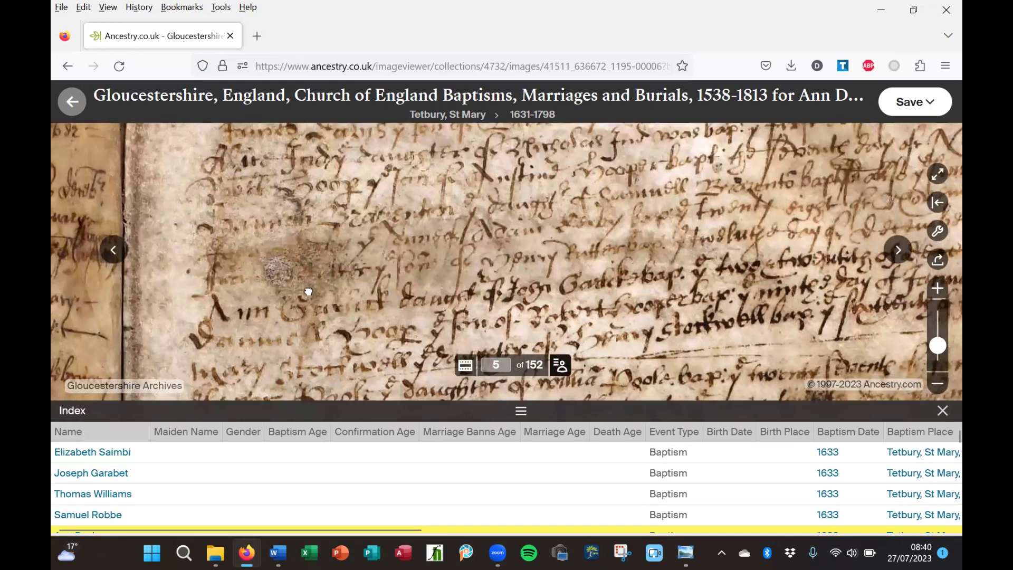
scroll(289, 232, "up", 5)
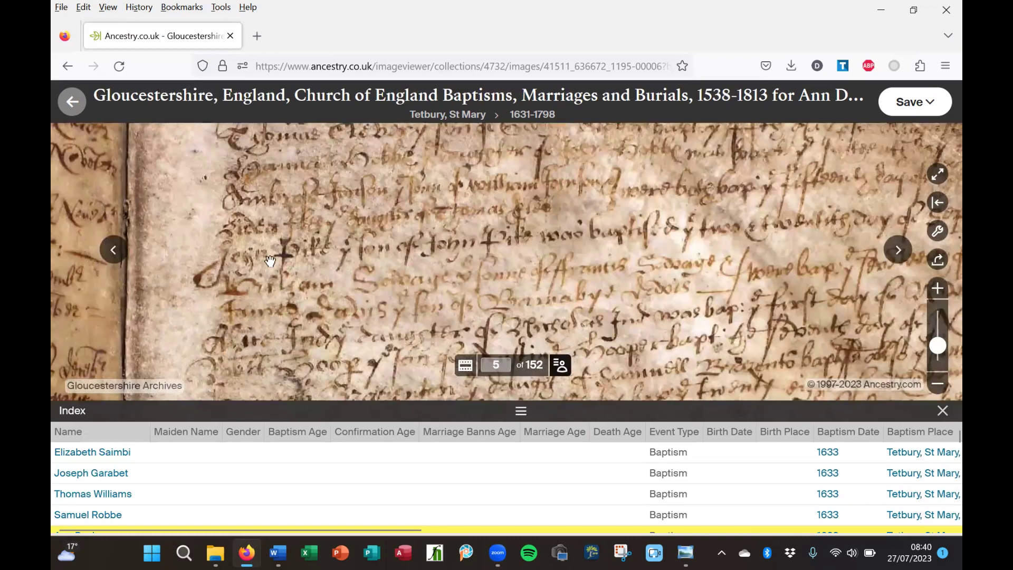
scroll(270, 261, "up", 5)
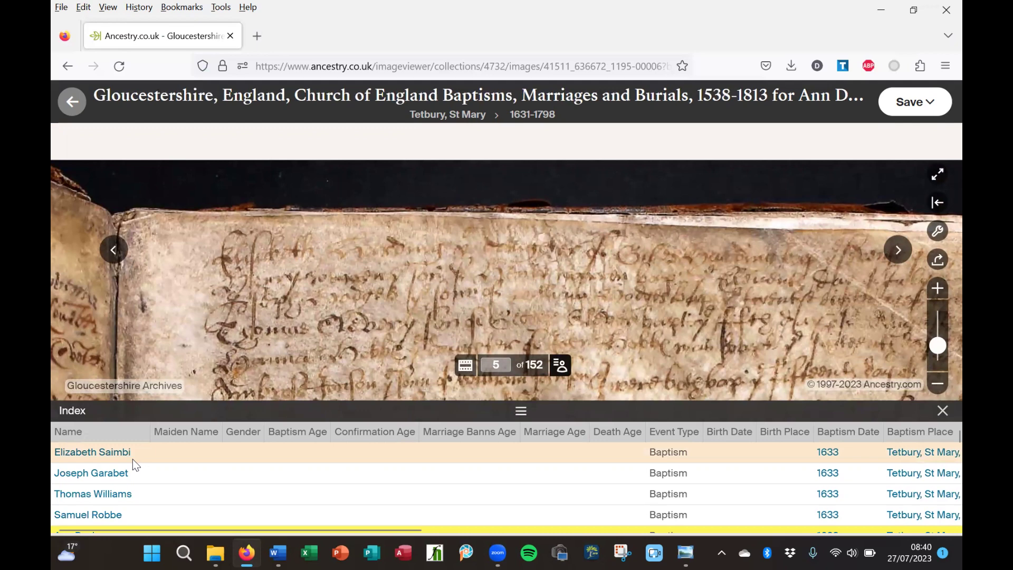
scroll(326, 256, "up", 1)
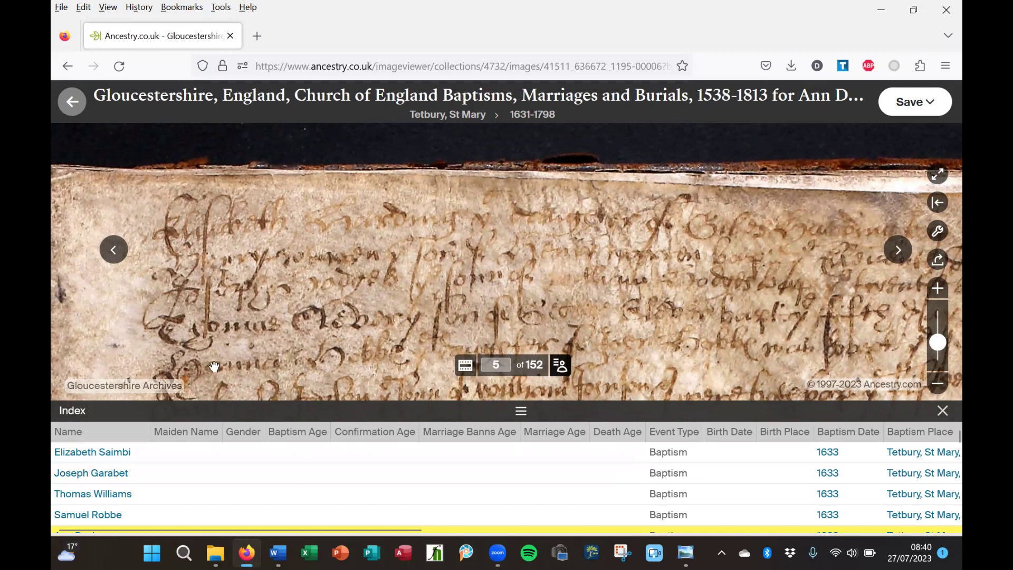
left_click_drag(271, 355, 348, 300)
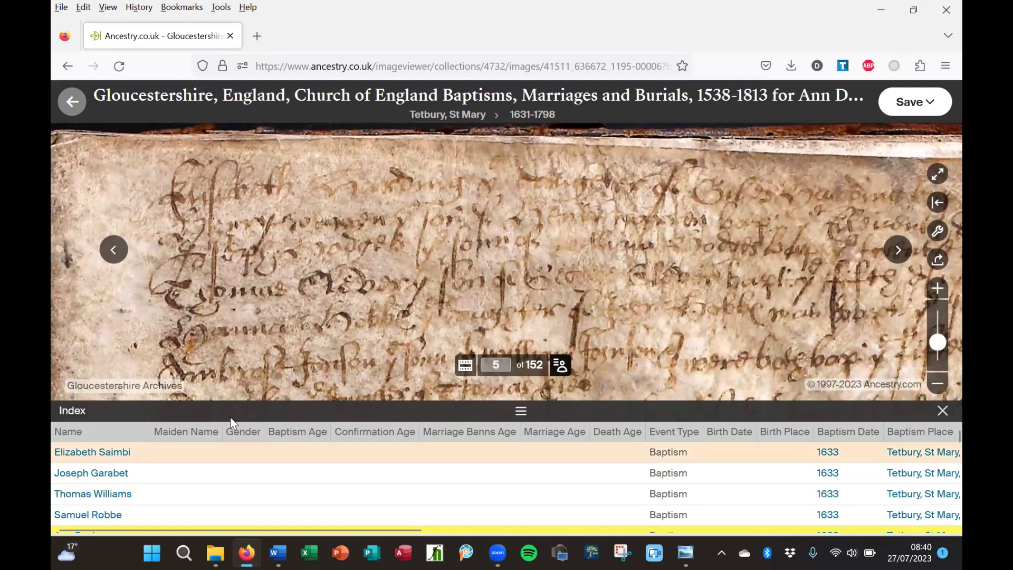
left_click_drag(203, 341, 213, 311)
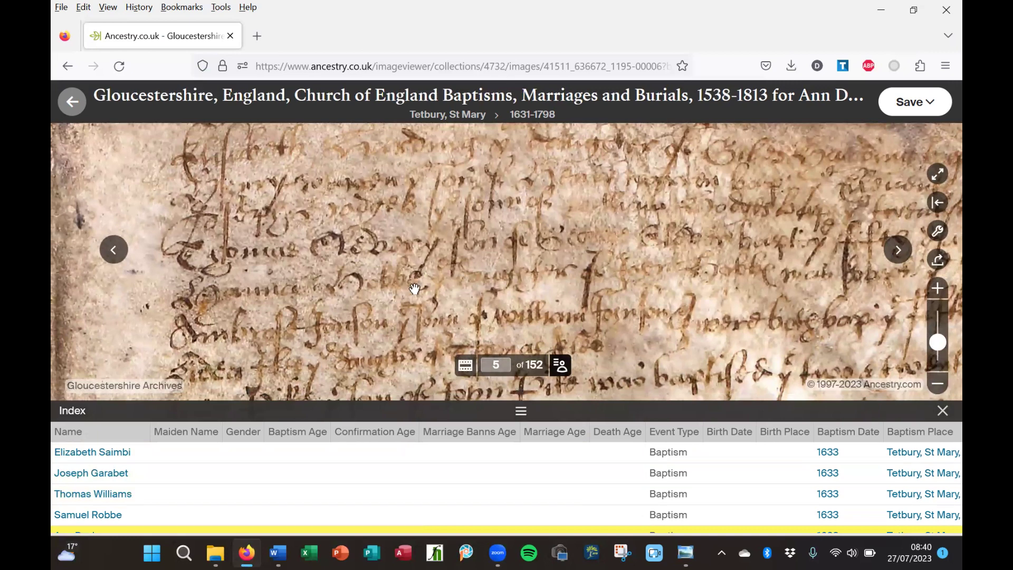
left_click_drag(362, 316, 352, 284)
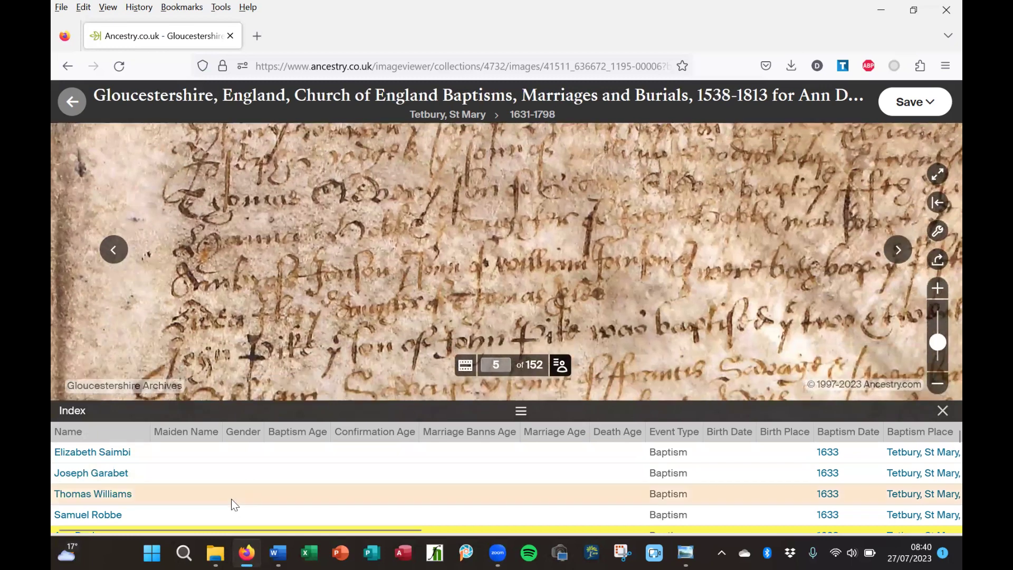
Step: Check the highlighted 1633 index row against the handwritten October and November baptism entries on image 5
scroll(230, 455, "down", 3)
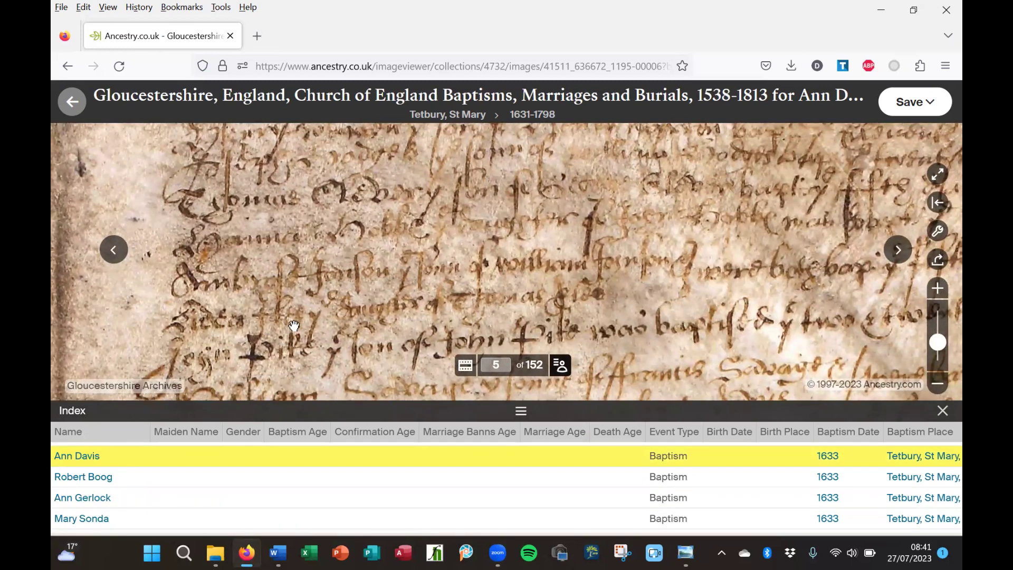
scroll(318, 307, "down", 1)
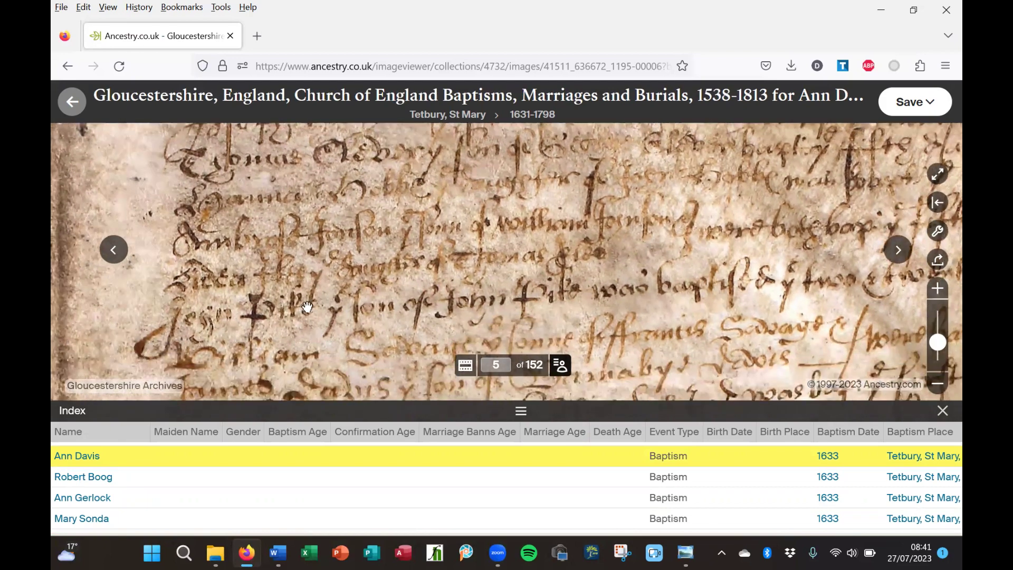
scroll(297, 299, "down", 1)
scroll(299, 321, "down", 2)
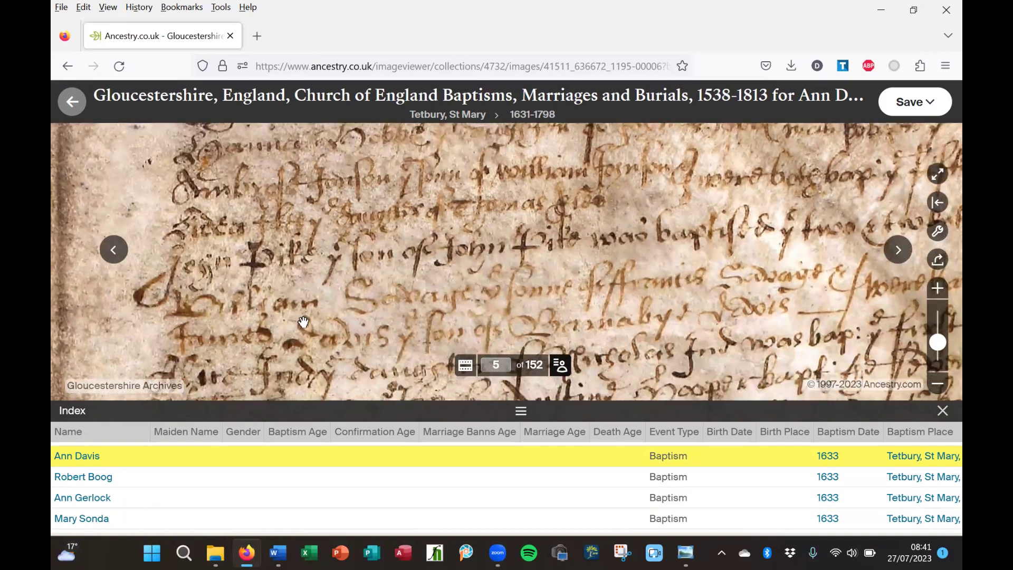
scroll(249, 317, "down", 1)
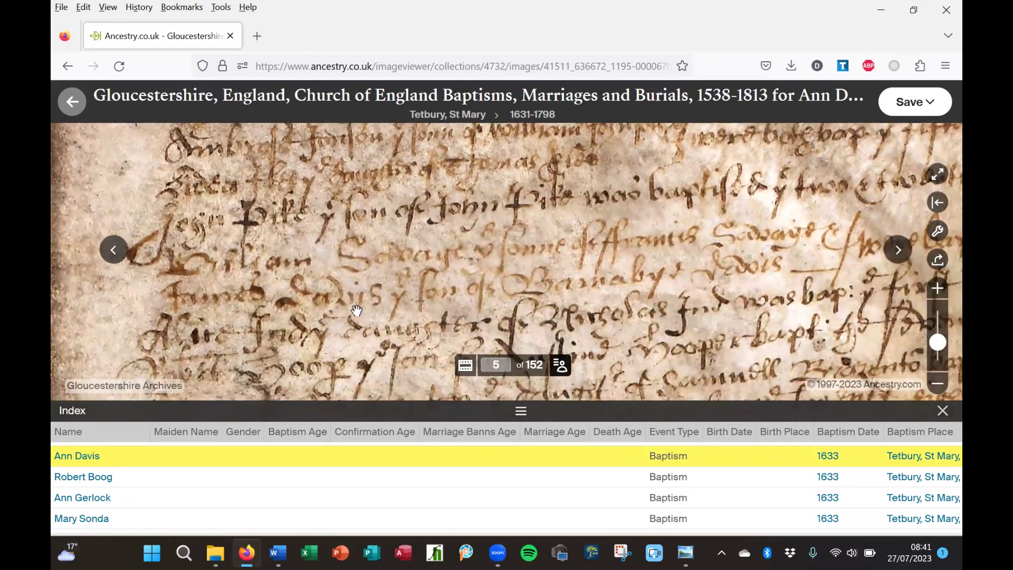
scroll(426, 312, "down", 1)
scroll(426, 312, "right", 2)
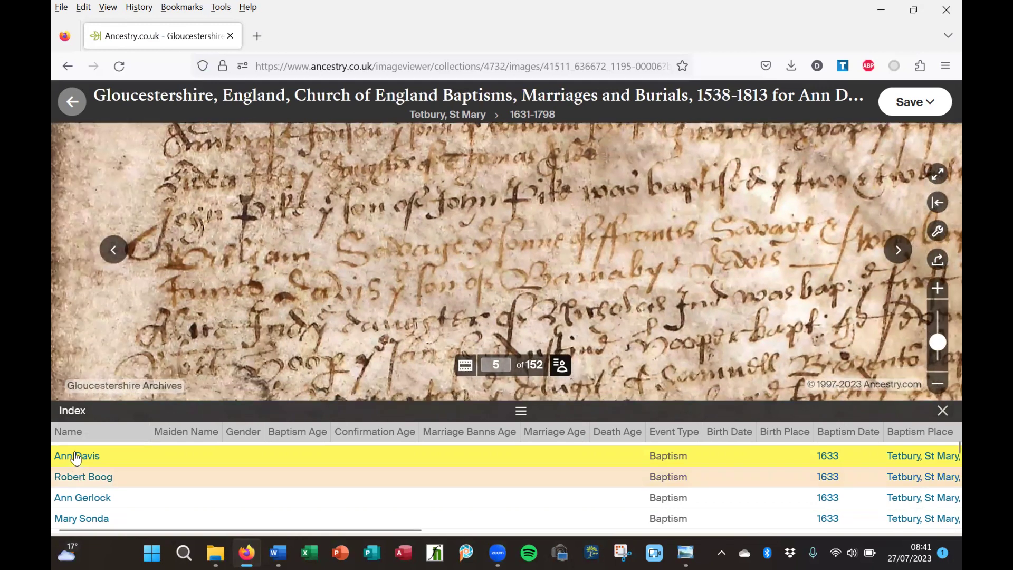
mouse_move(76, 458)
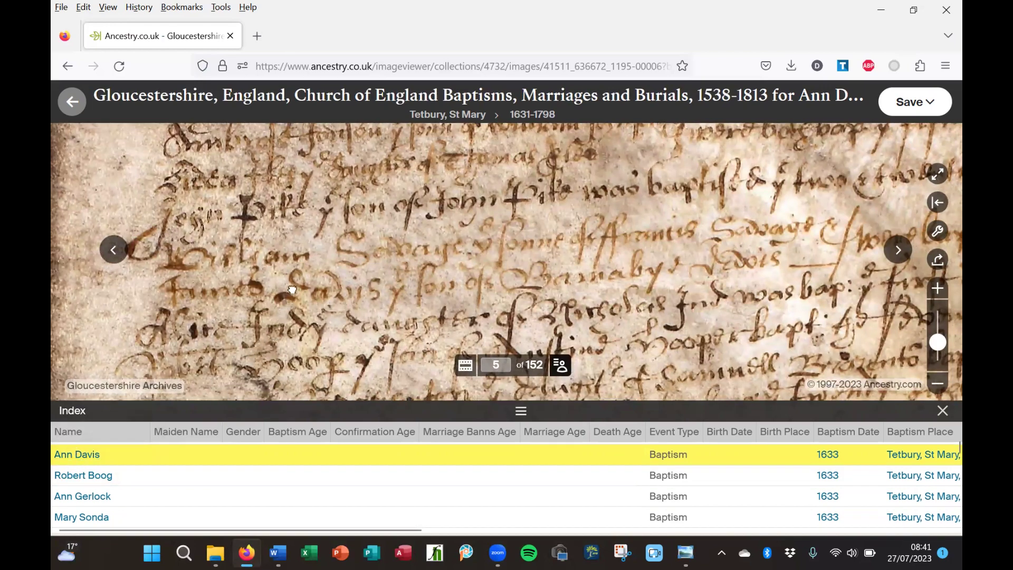
Step: Read the handwritten entries from November 1633 past the stained patch and compare them with the names following the highlighted index row
scroll(287, 292, "down", 2)
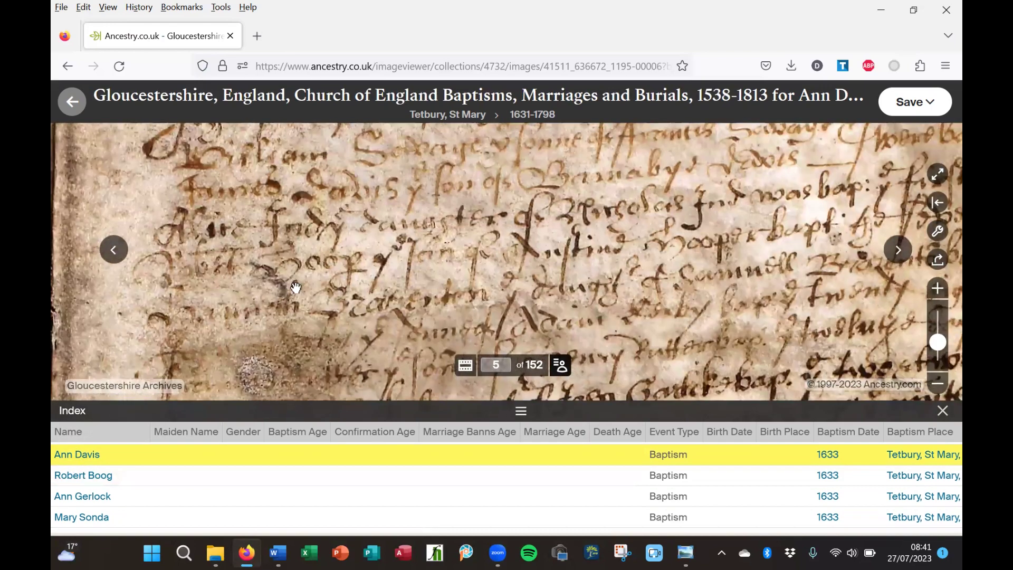
scroll(296, 302, "down", 3)
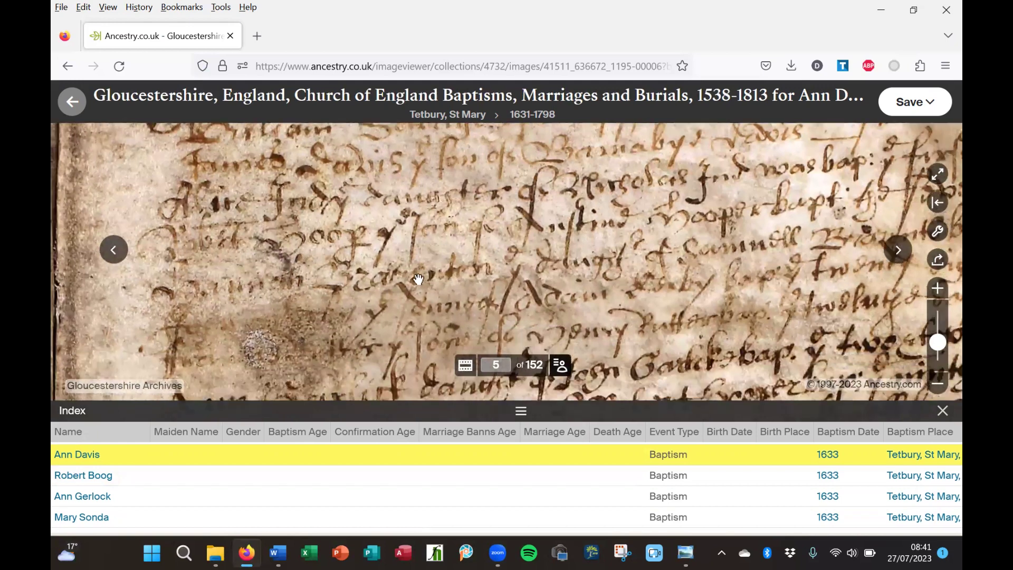
scroll(330, 292, "down", 2)
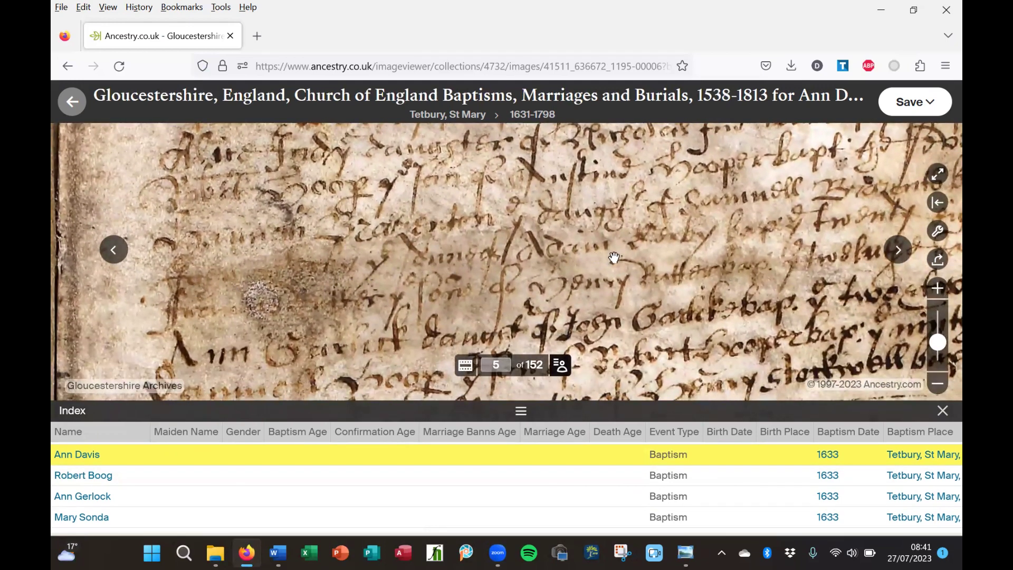
scroll(336, 327, "down", 2)
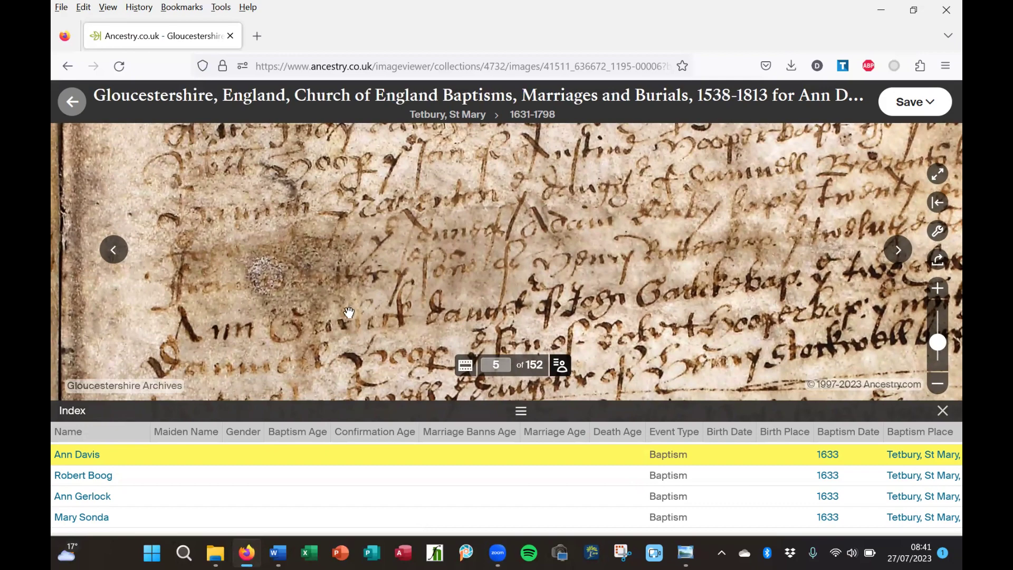
scroll(321, 326, "down", 1)
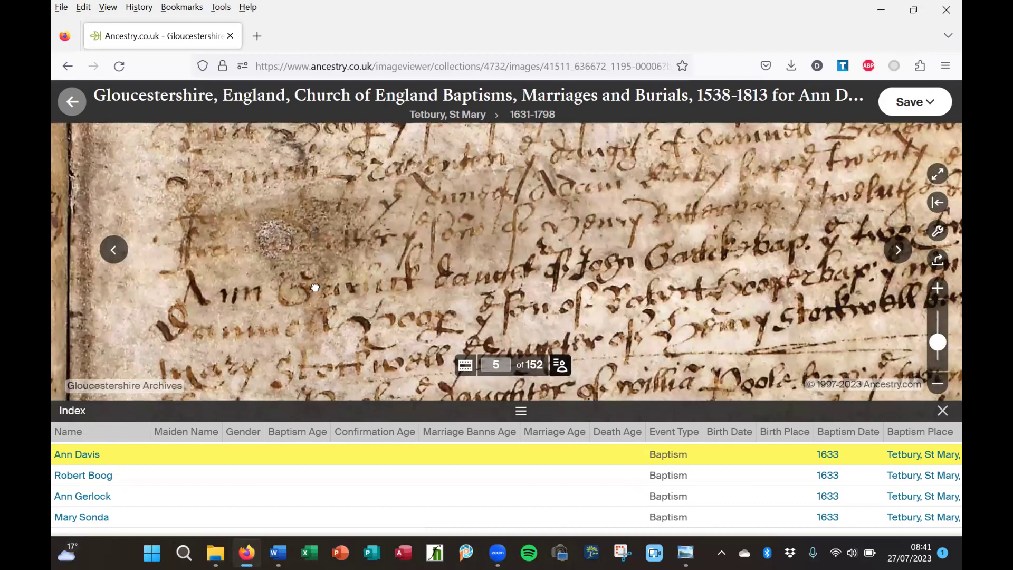
scroll(309, 309, "down", 2)
scroll(305, 272, "down", 2)
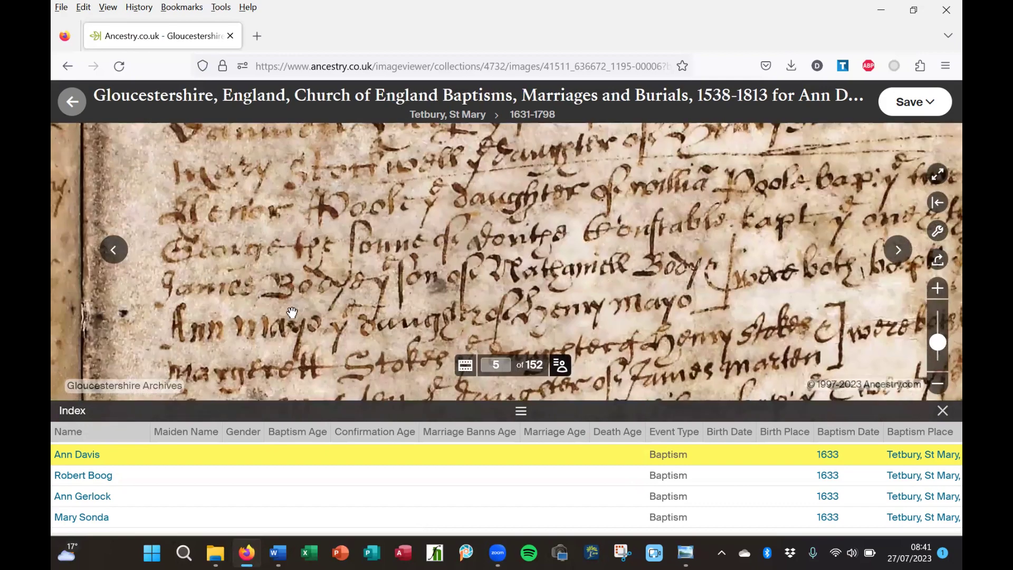
Step: Compare the remaining 1633 index names with the lower register entries, down to the Anno Dni 1634 heading
scroll(175, 489, "down", 1)
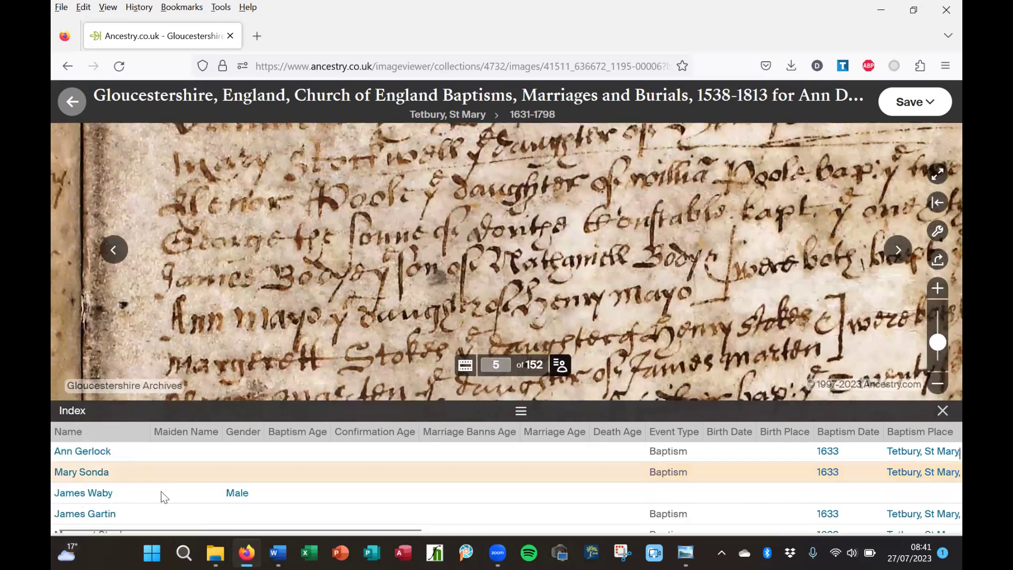
scroll(158, 493, "down", 1)
scroll(140, 509, "down", 2)
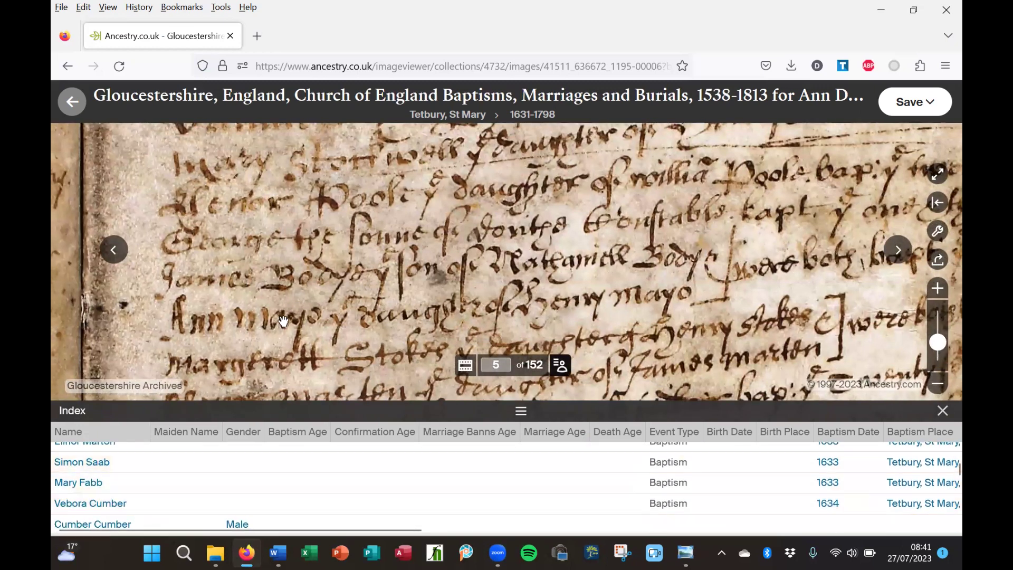
scroll(282, 227, "down", 1)
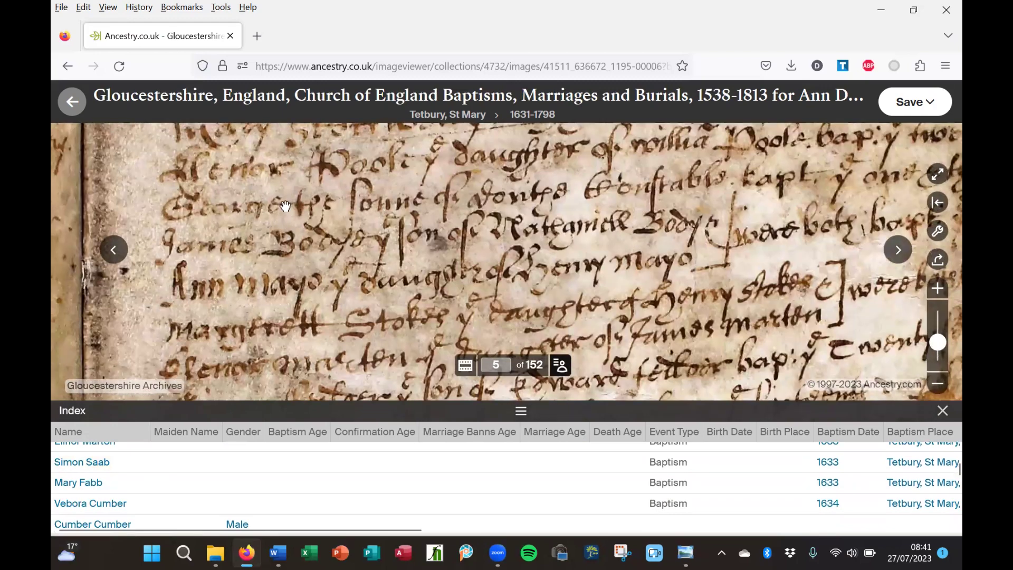
scroll(285, 211, "down", 5)
scroll(295, 309, "down", 2)
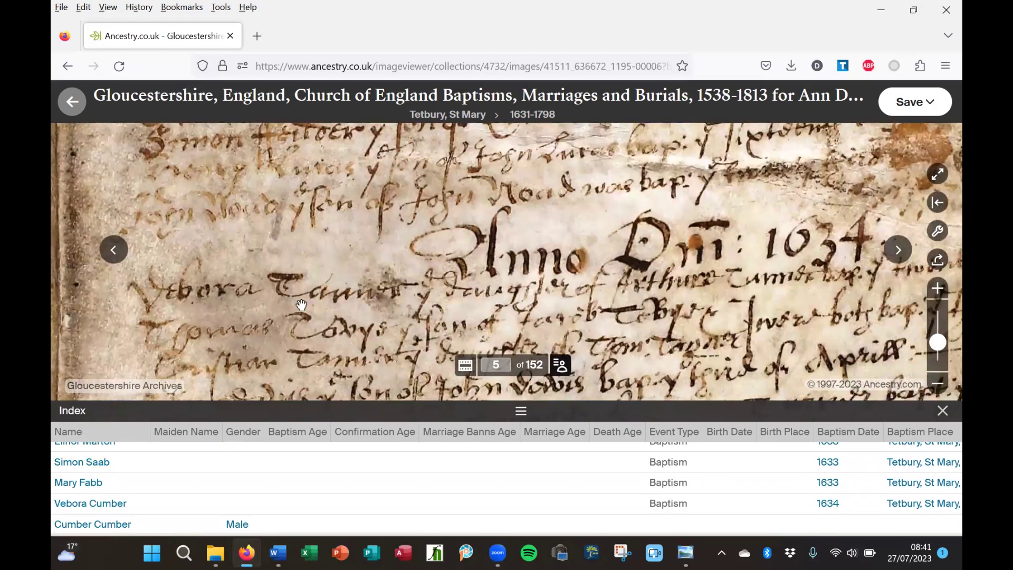